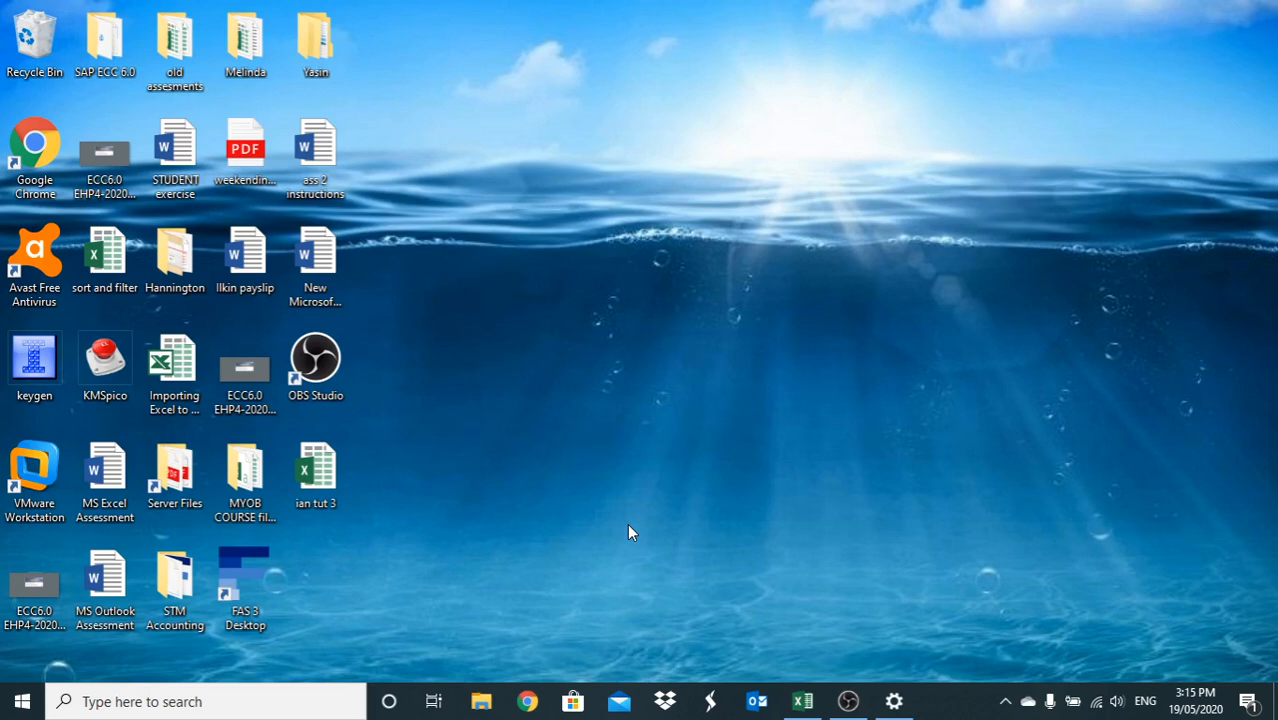
left_click(540, 702)
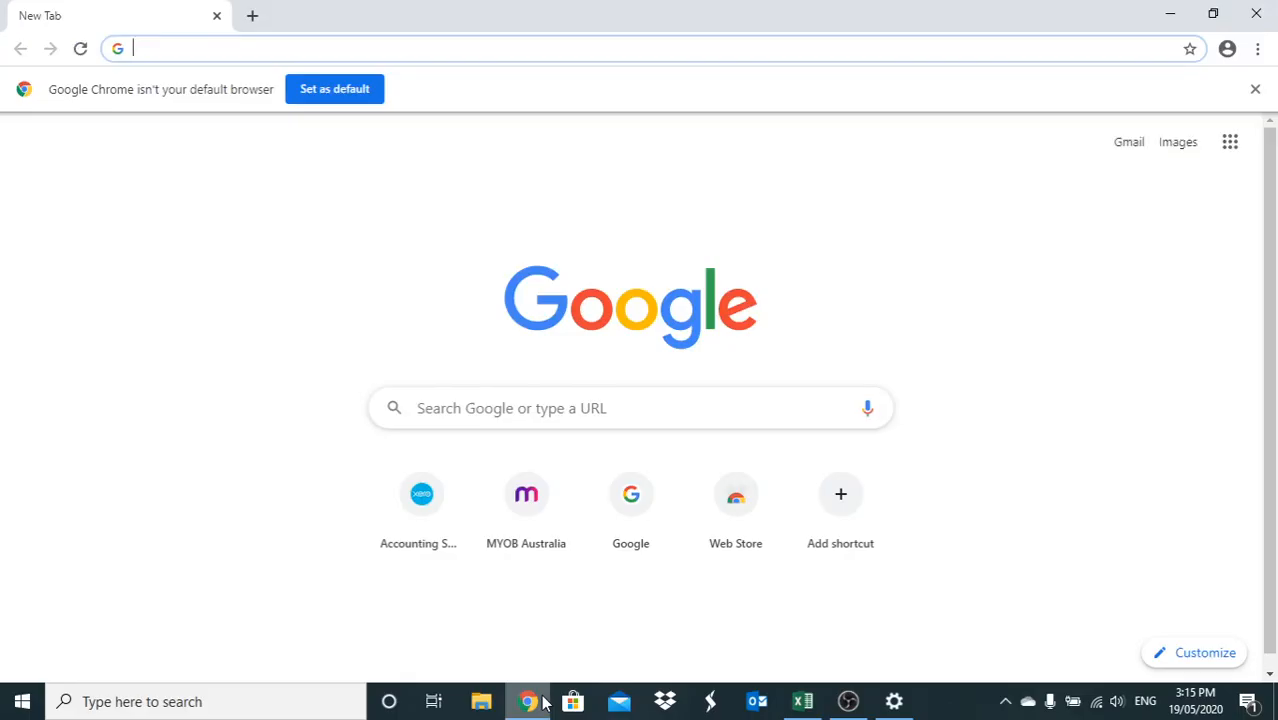
type("www.")
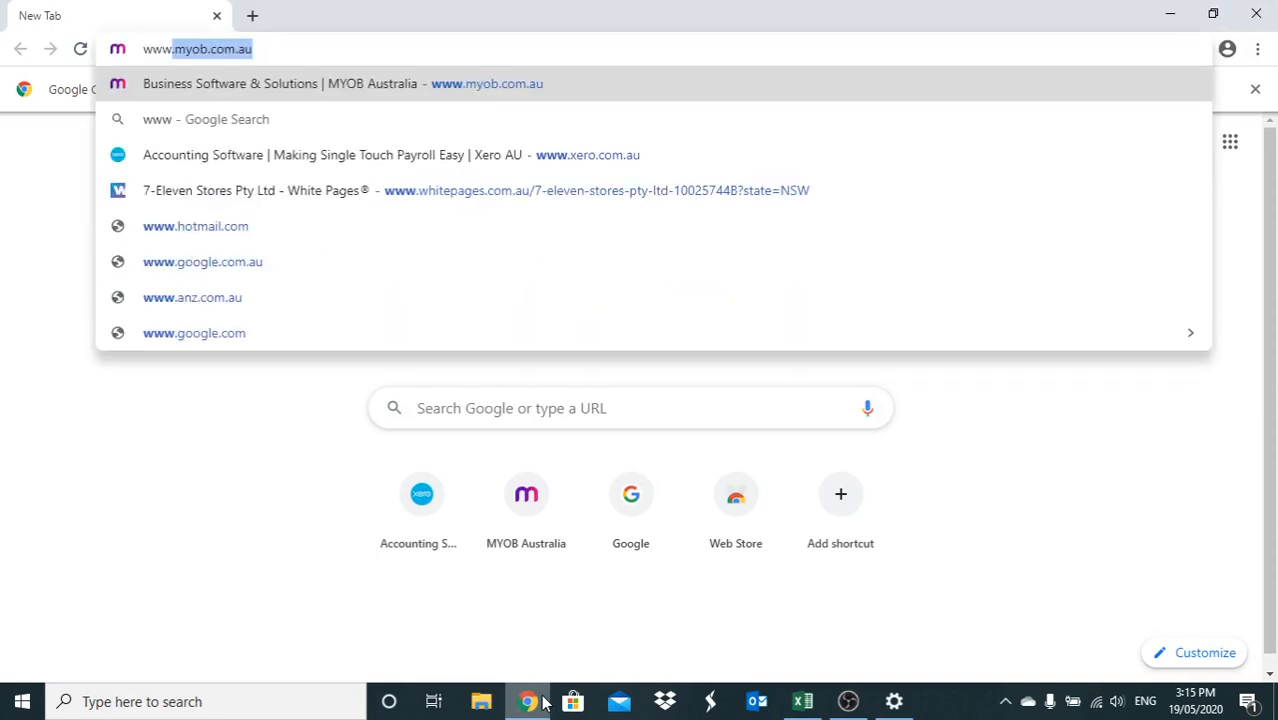
key("Right")
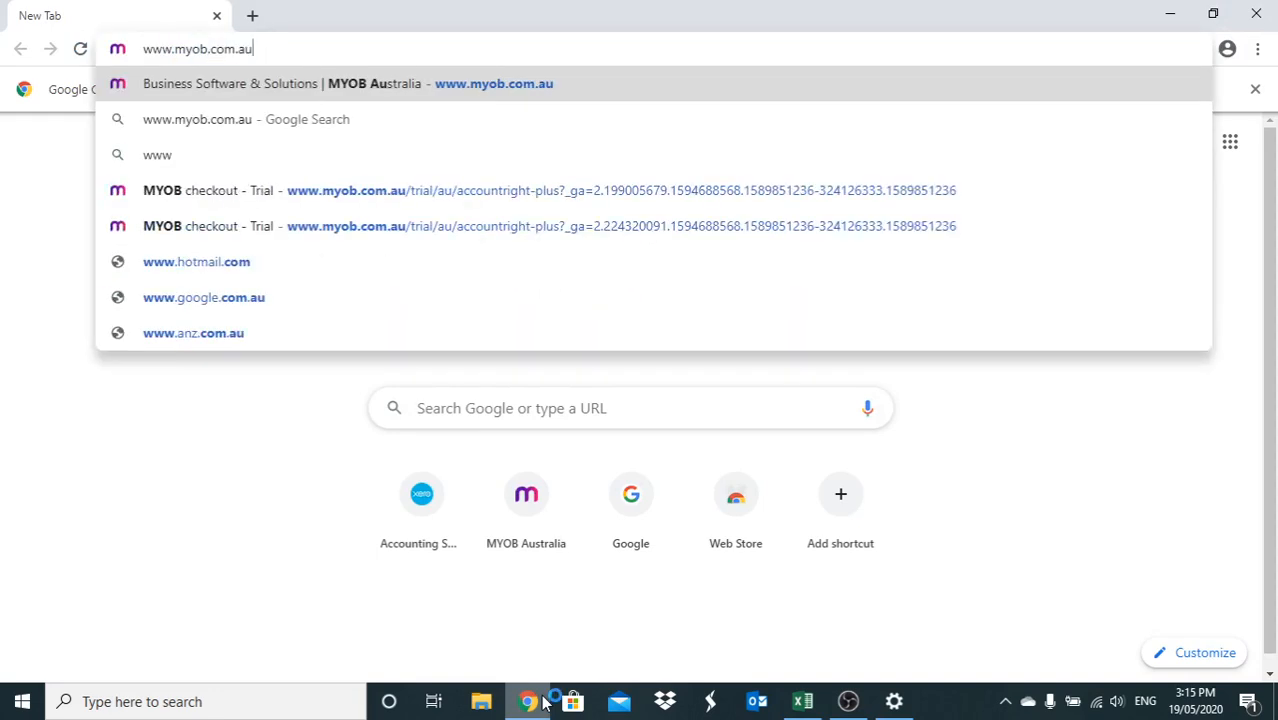
key("Return")
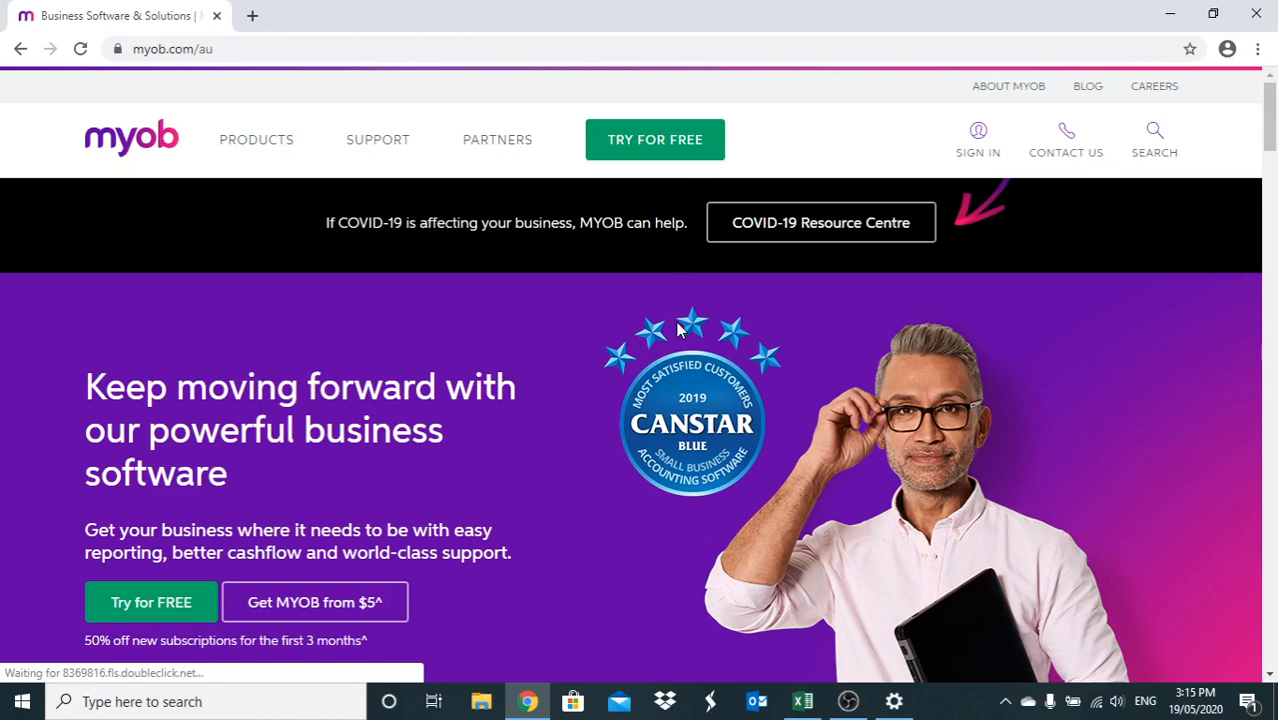
Step: Examine the prices and features of the Essentials Payroll, Essentials and AccountRight products on the MYOB homepage
scroll(651, 395, "down", 3)
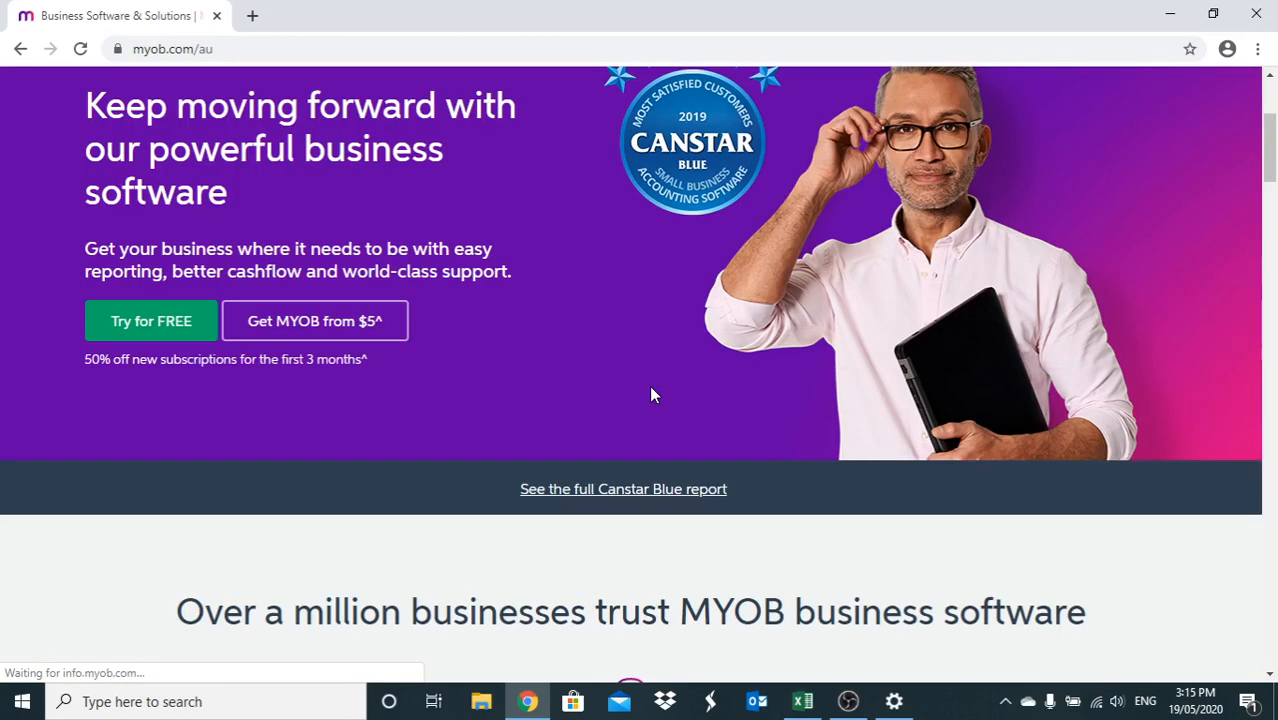
scroll(651, 395, "down", 10)
scroll(688, 389, "down", 6)
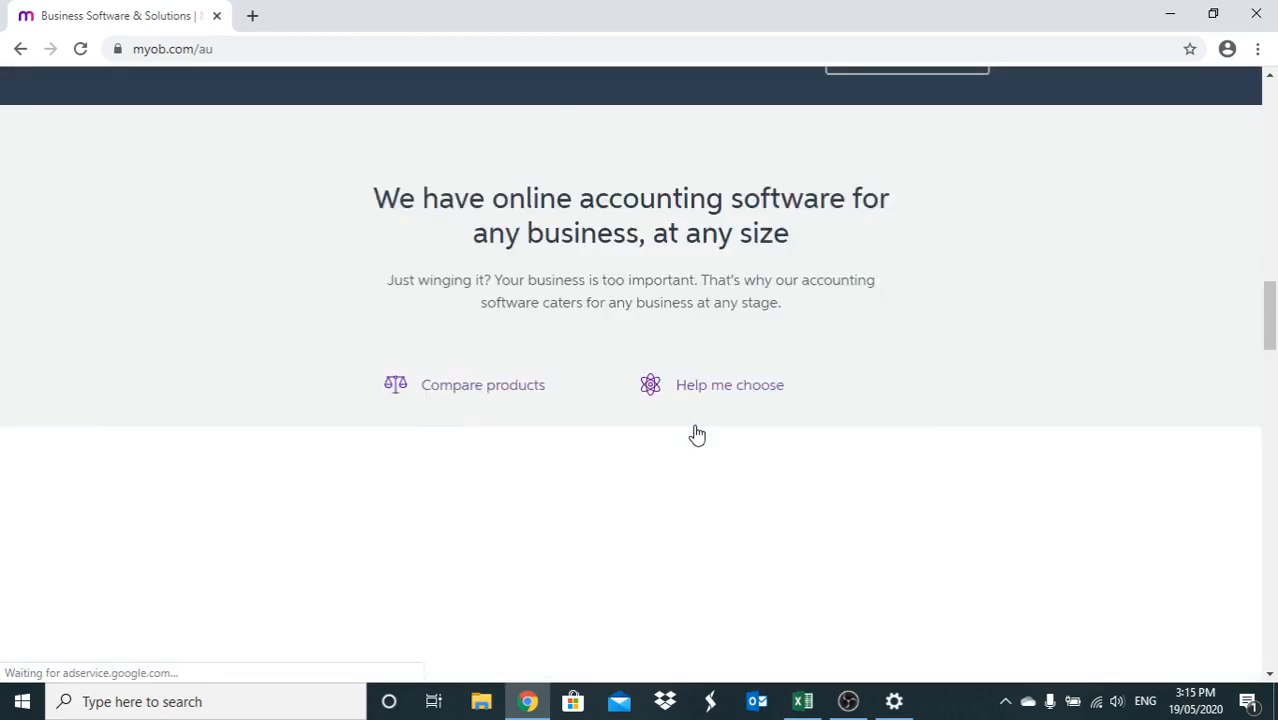
scroll(695, 435, "down", 4)
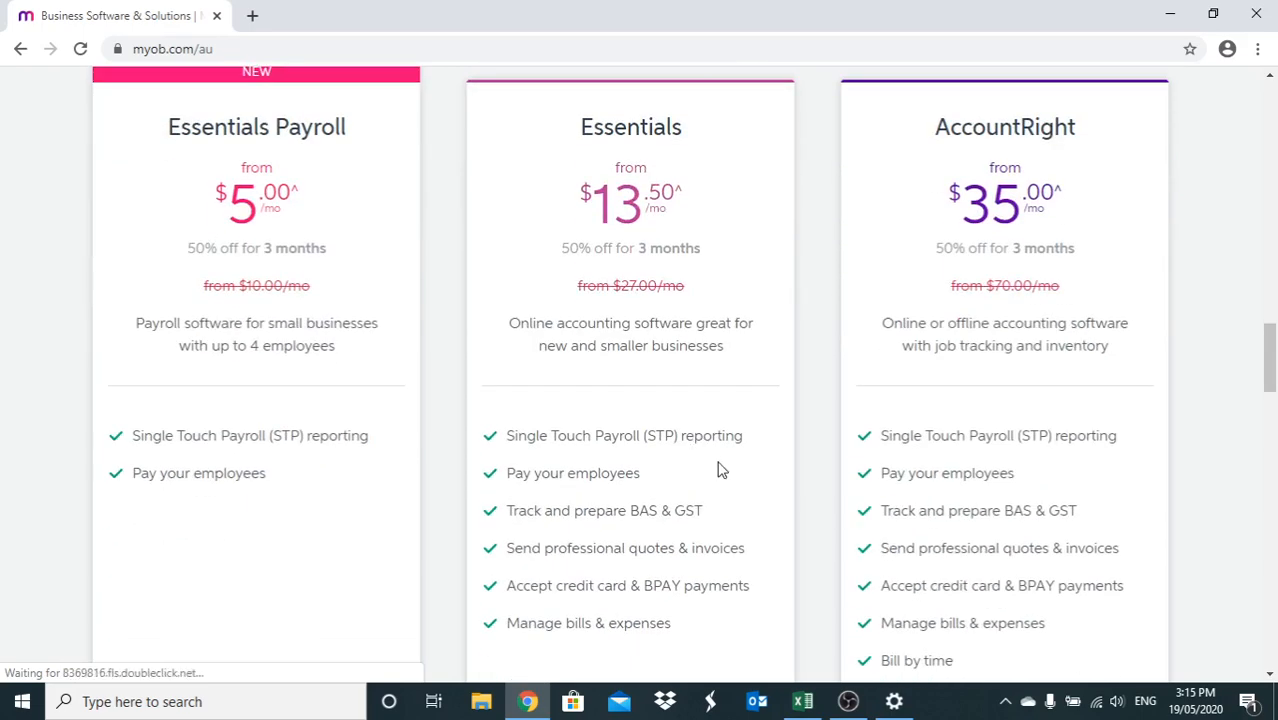
scroll(750, 422, "down", 2)
scroll(761, 450, "up", 3)
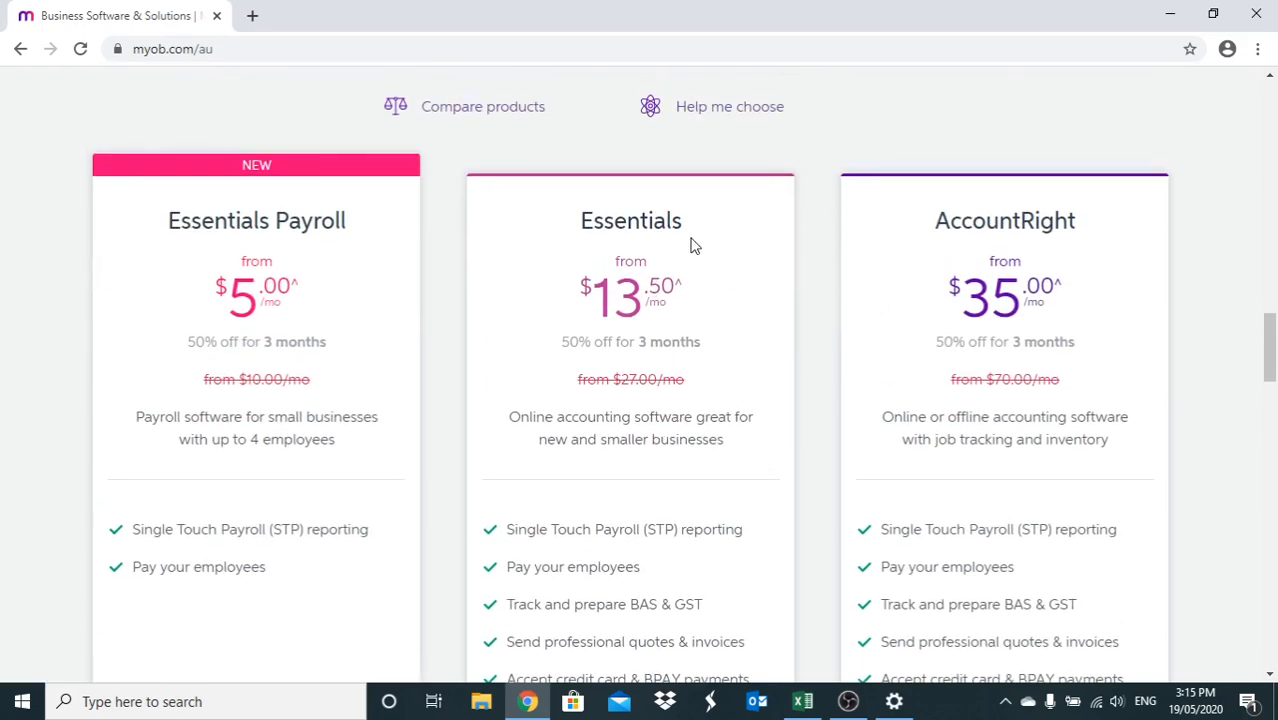
scroll(695, 260, "down", 11)
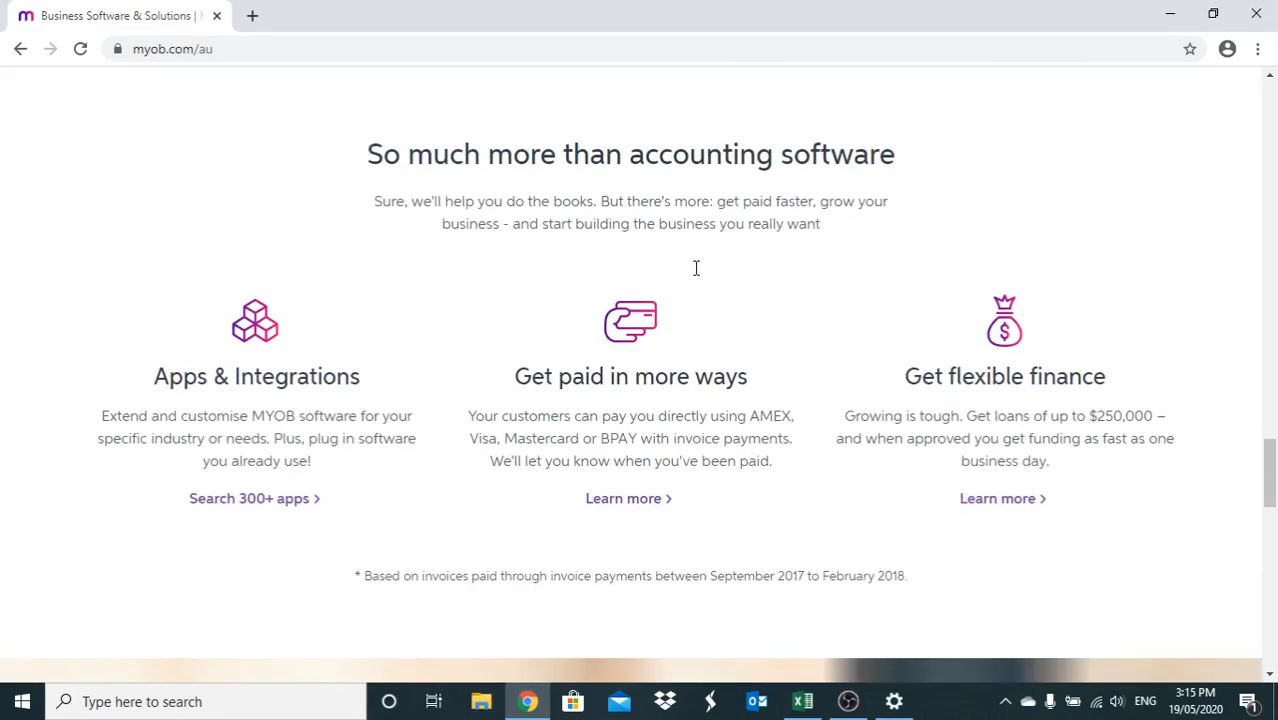
scroll(696, 268, "up", 8)
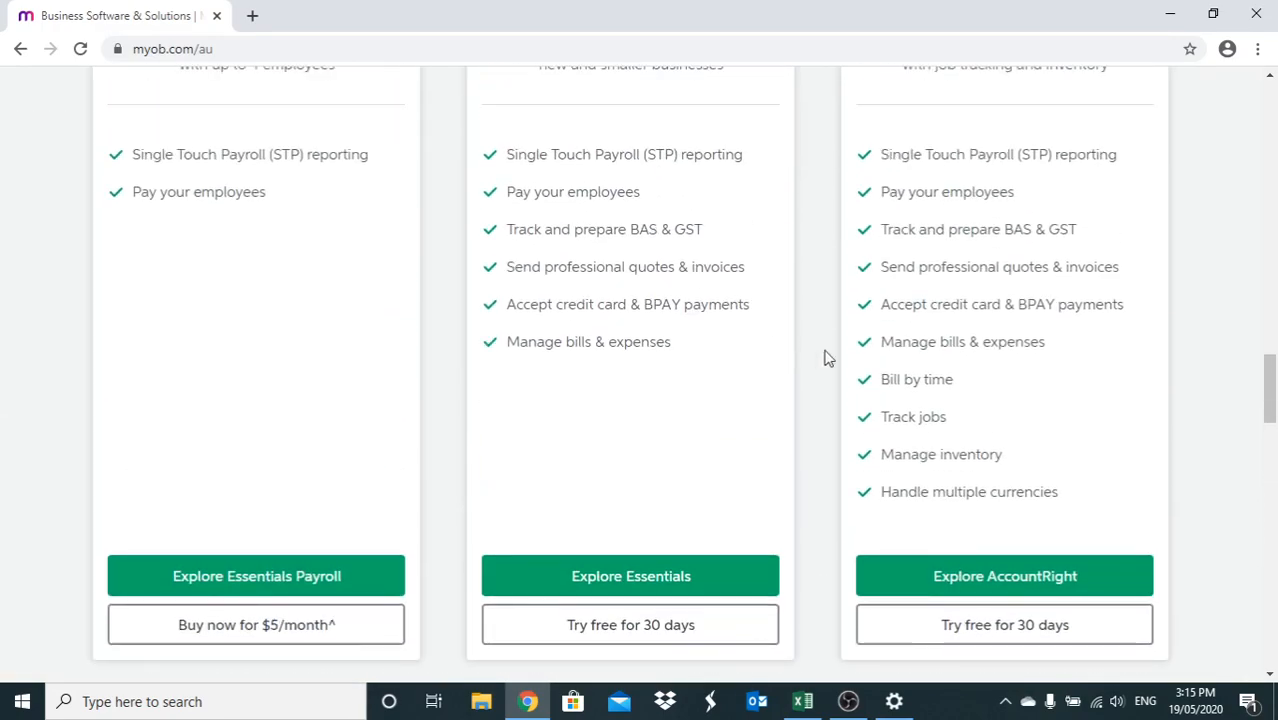
scroll(826, 358, "up", 5)
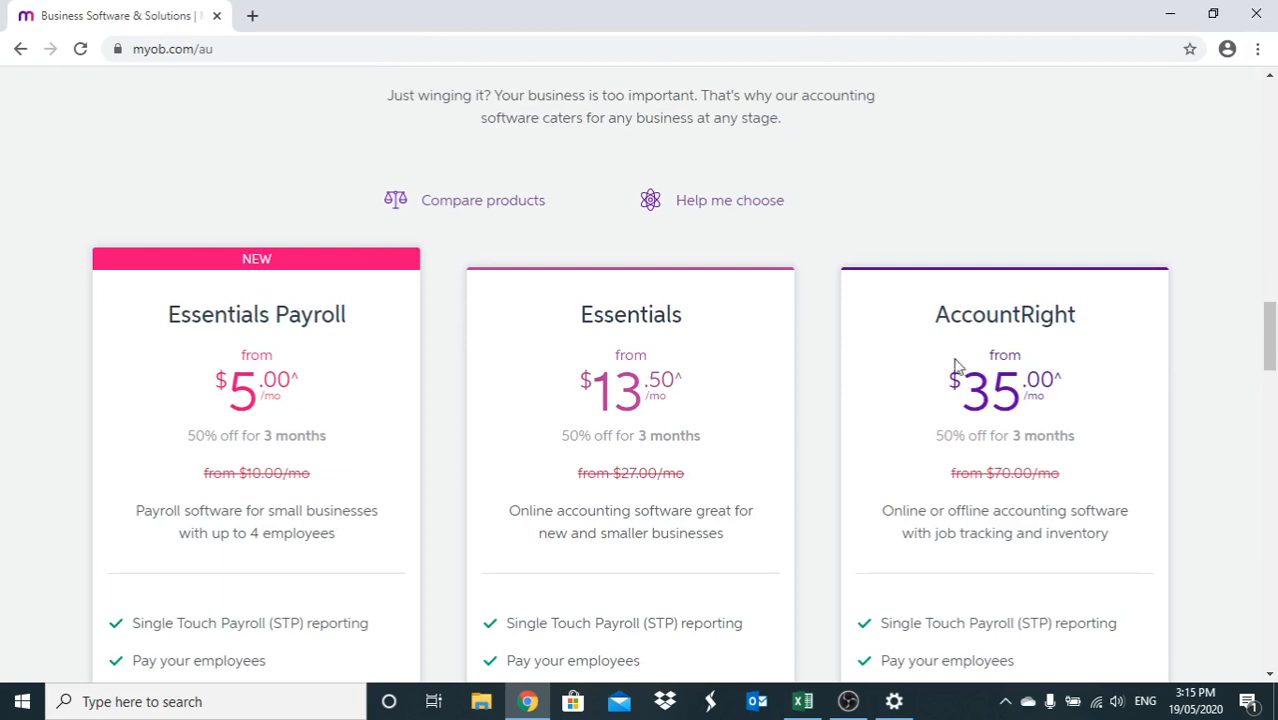
scroll(945, 462, "down", 3)
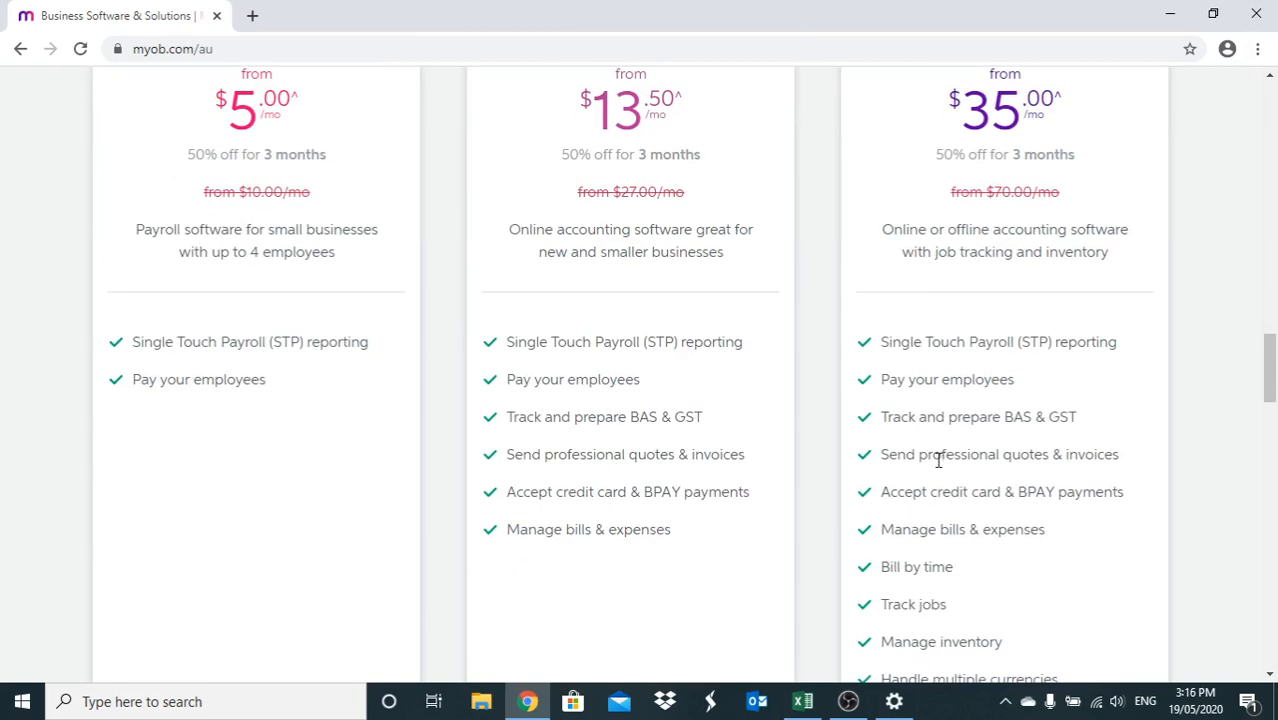
scroll(940, 478, "down", 2)
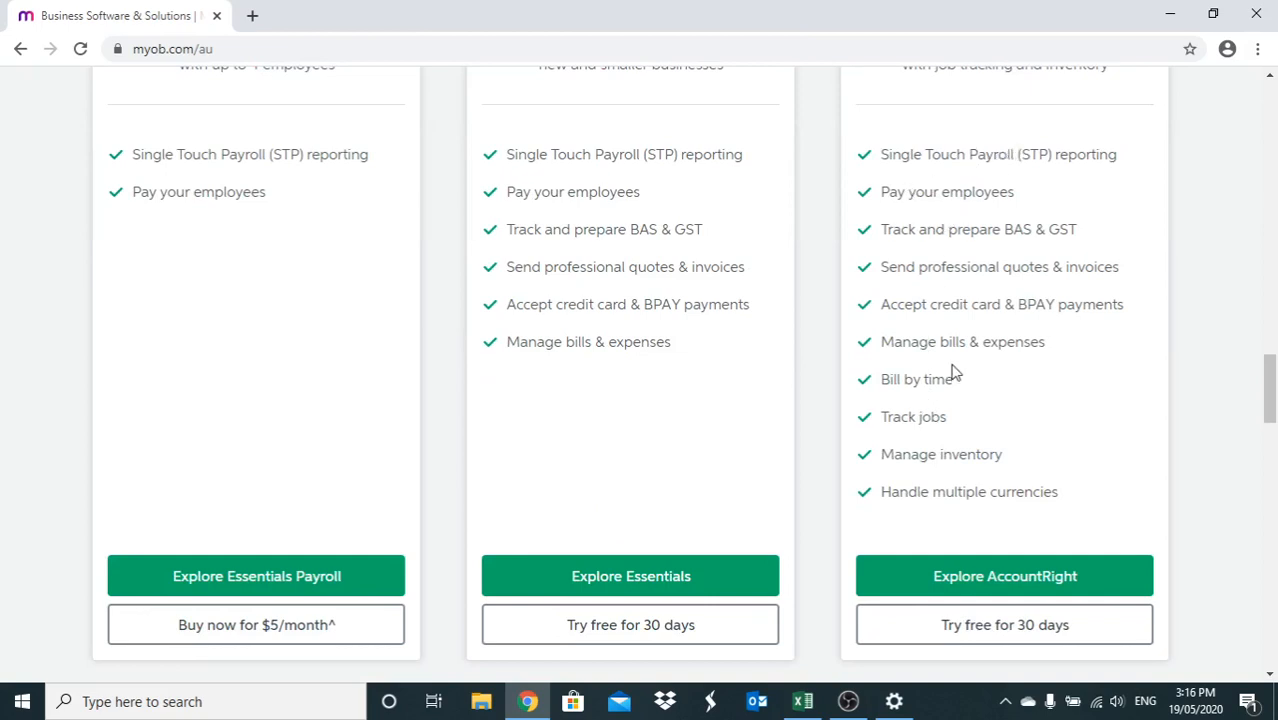
scroll(950, 373, "down", 1)
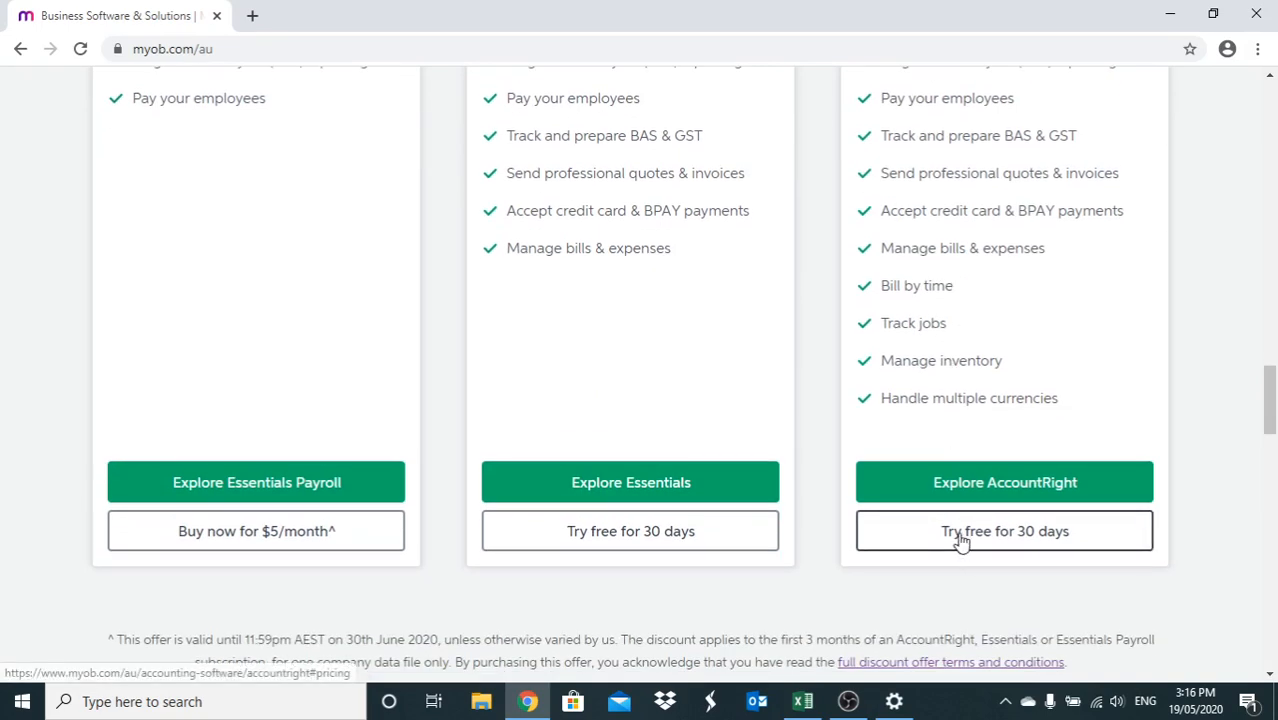
Step: Open the AccountRight free trial offers and choose the 30-day free trial of the Plus version
left_click(958, 537)
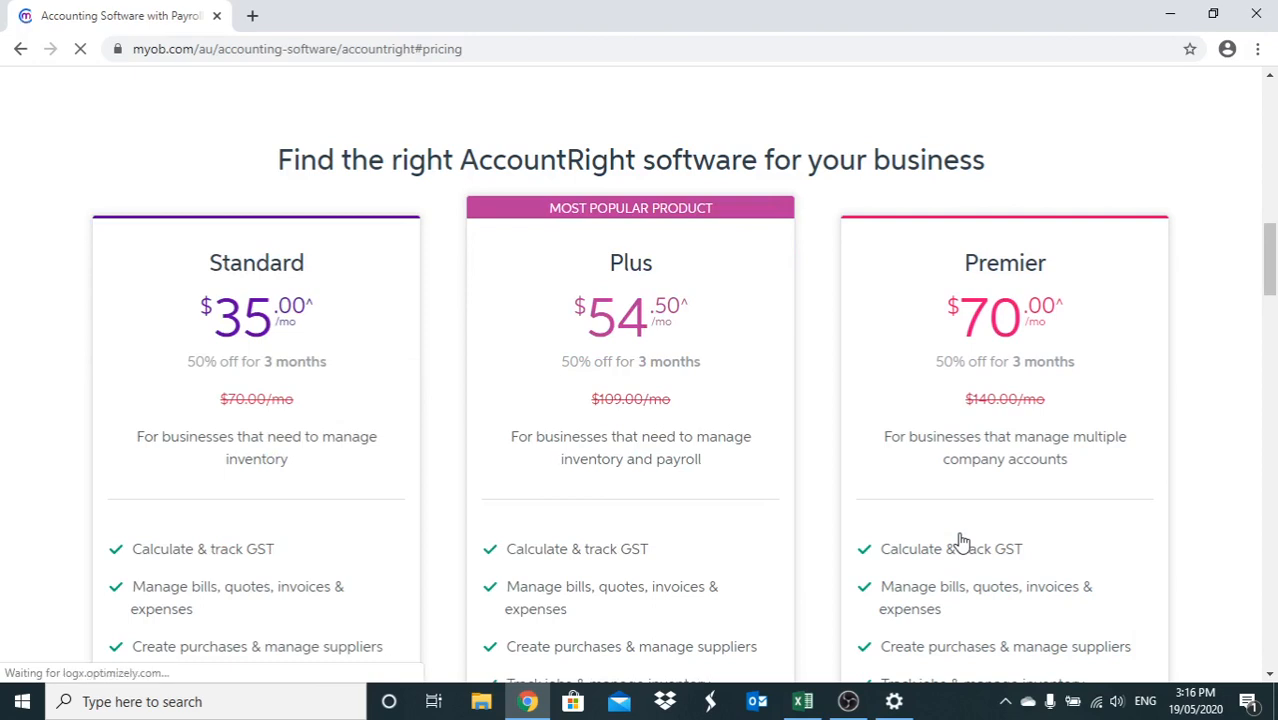
scroll(724, 322, "down", 2)
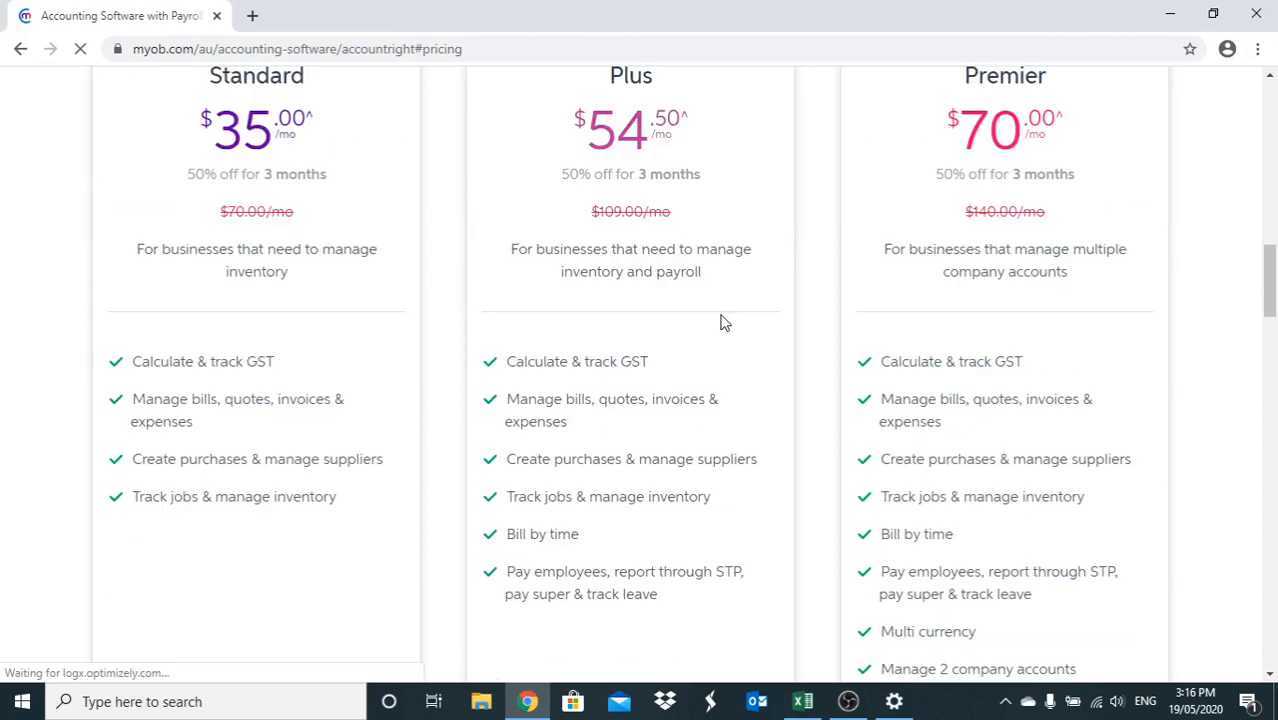
scroll(720, 336, "up", 2)
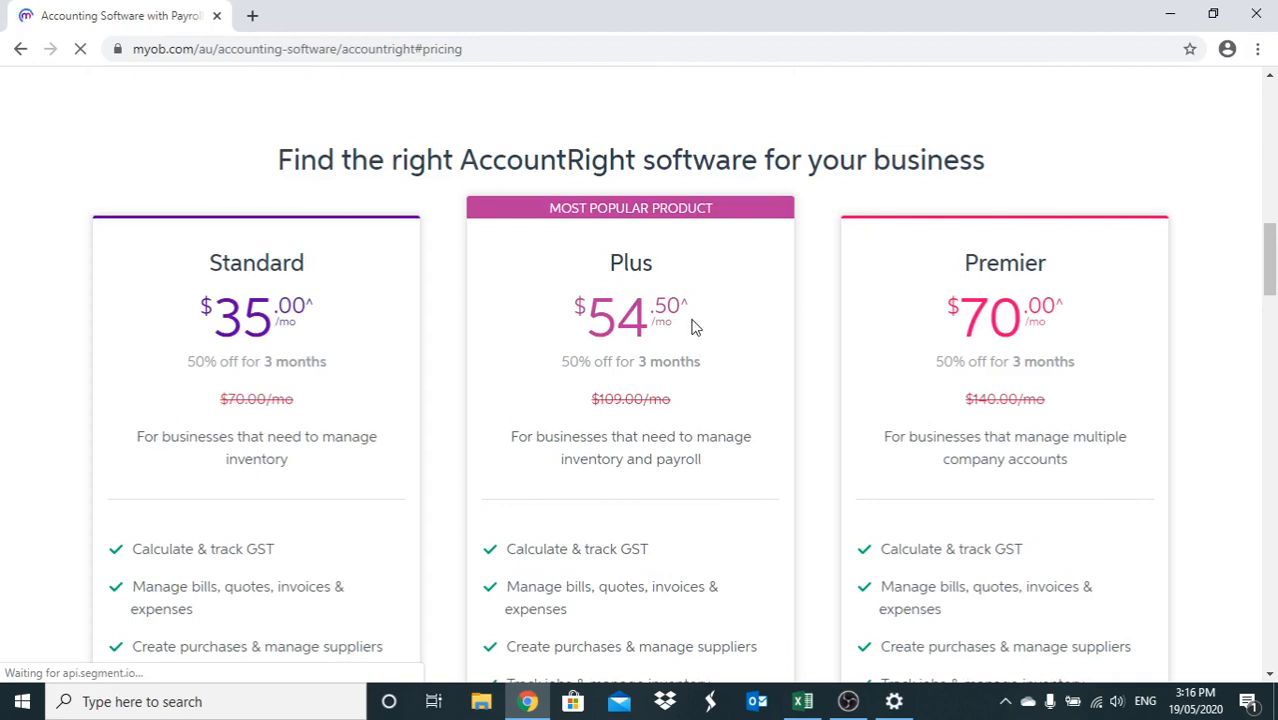
scroll(695, 327, "down", 3)
scroll(640, 272, "down", 3)
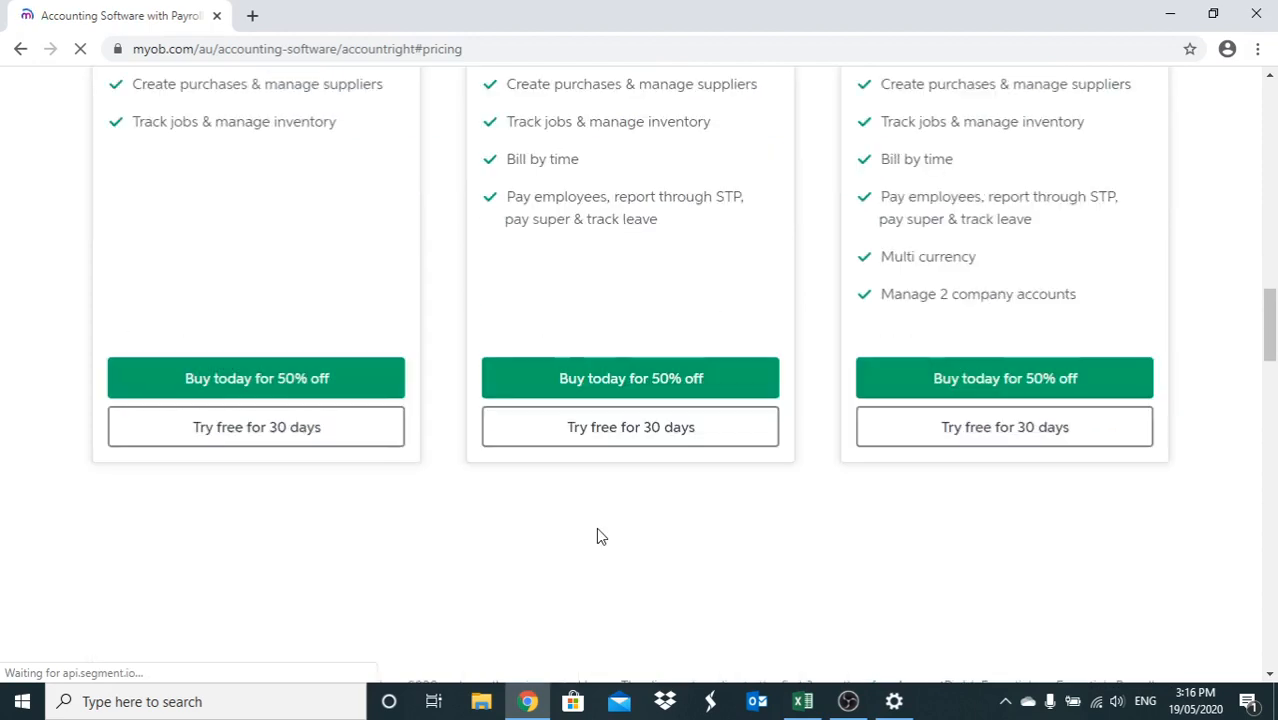
left_click(599, 433)
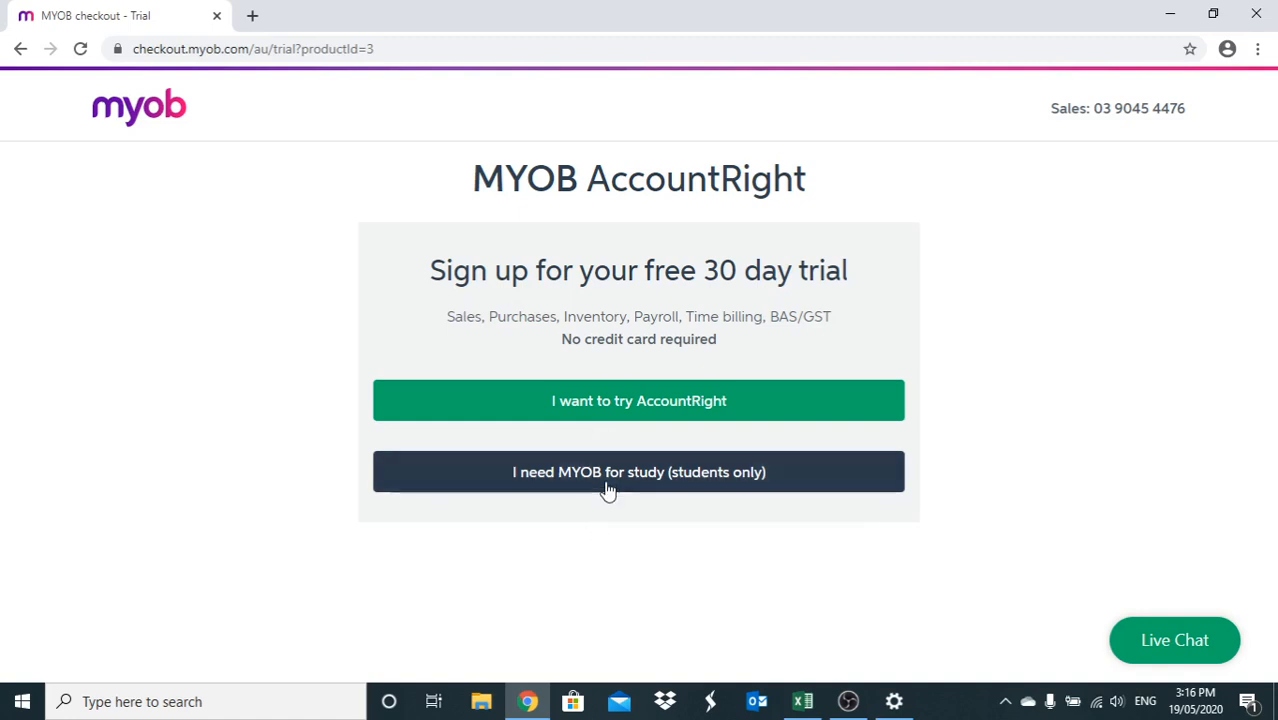
Step: Choose to try AccountRight rather than the student option and review the trial sign-up form's fields
left_click(631, 401)
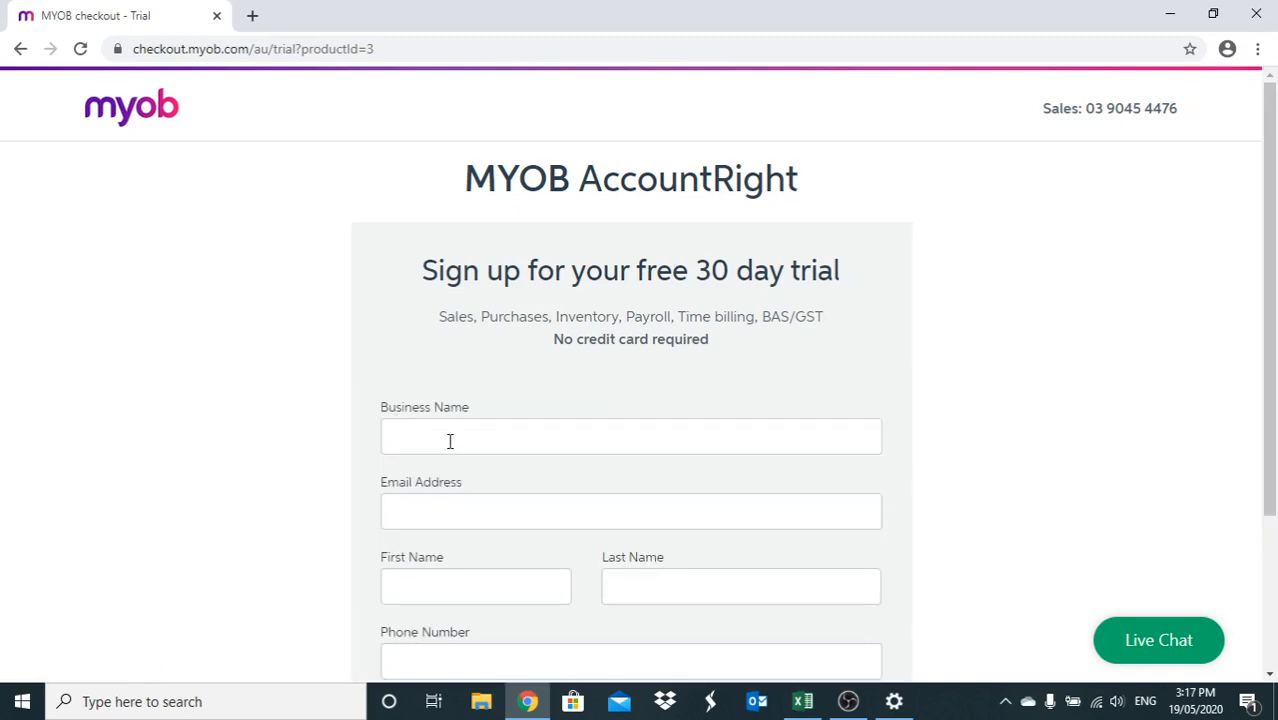
scroll(440, 452, "down", 2)
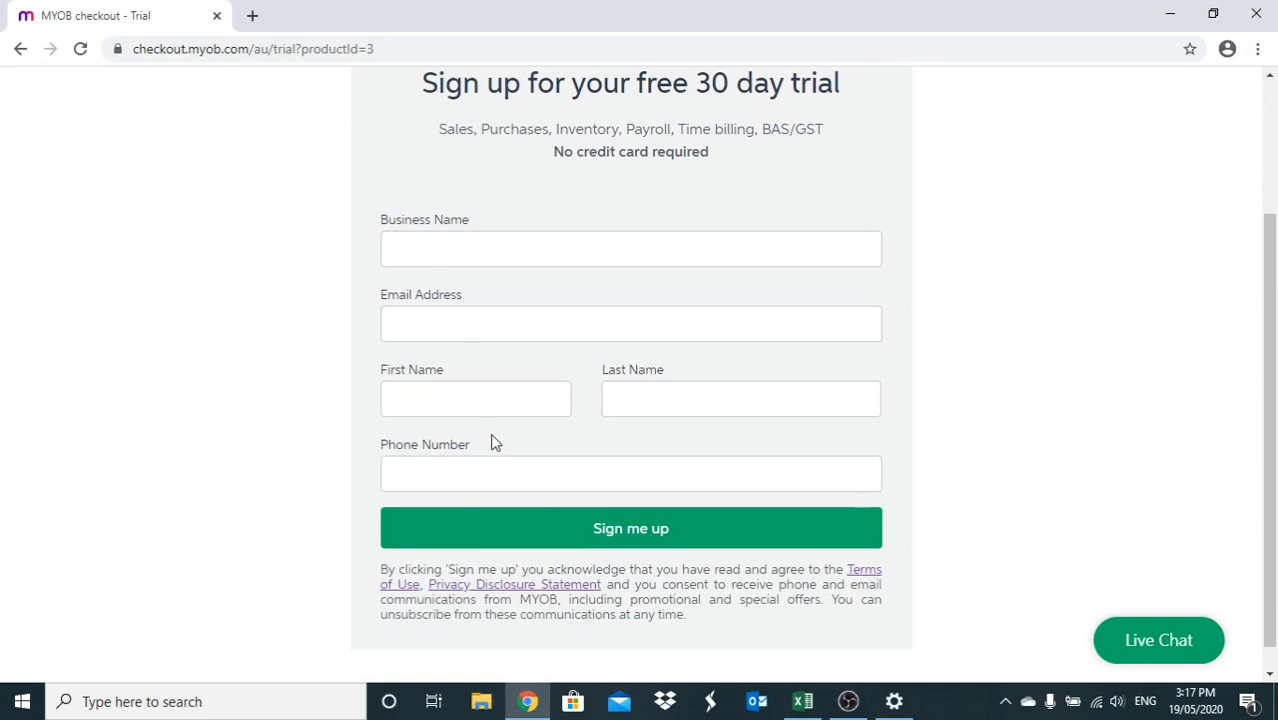
scroll(494, 448, "down", 1)
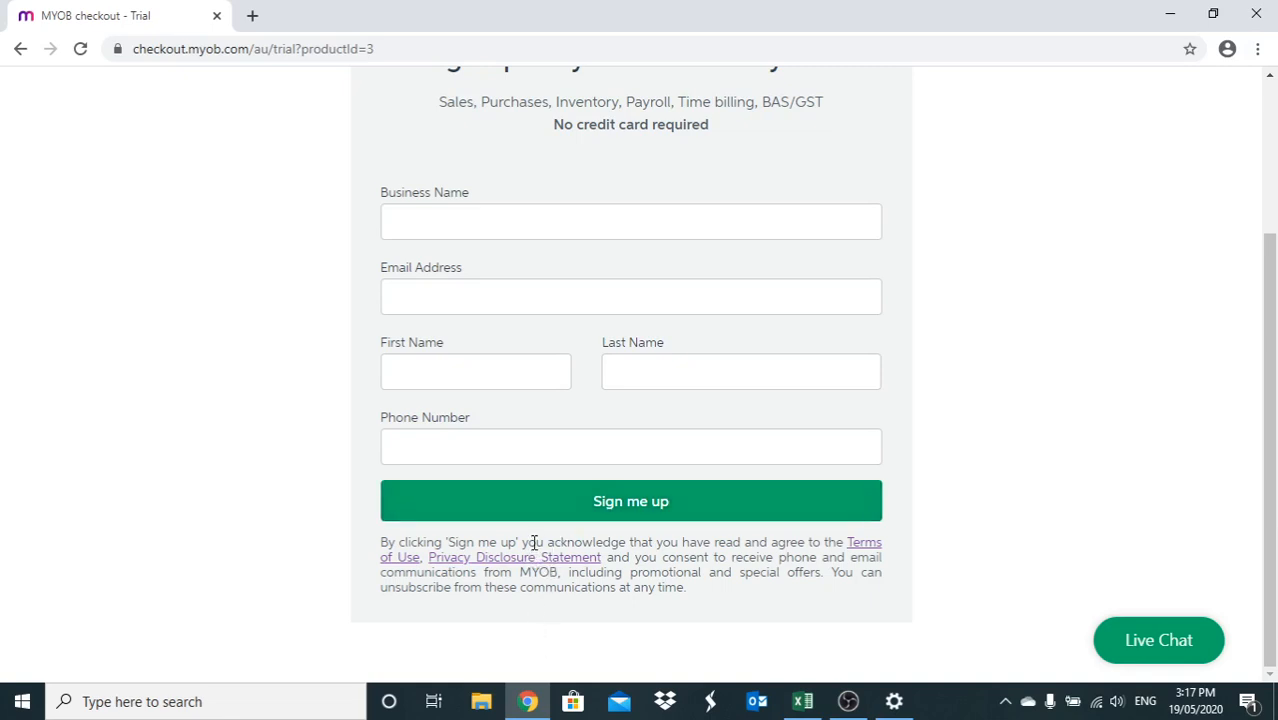
Step: Switch to File Explorer and open the Downloads folder to find the AccountRight installer
left_click(482, 703)
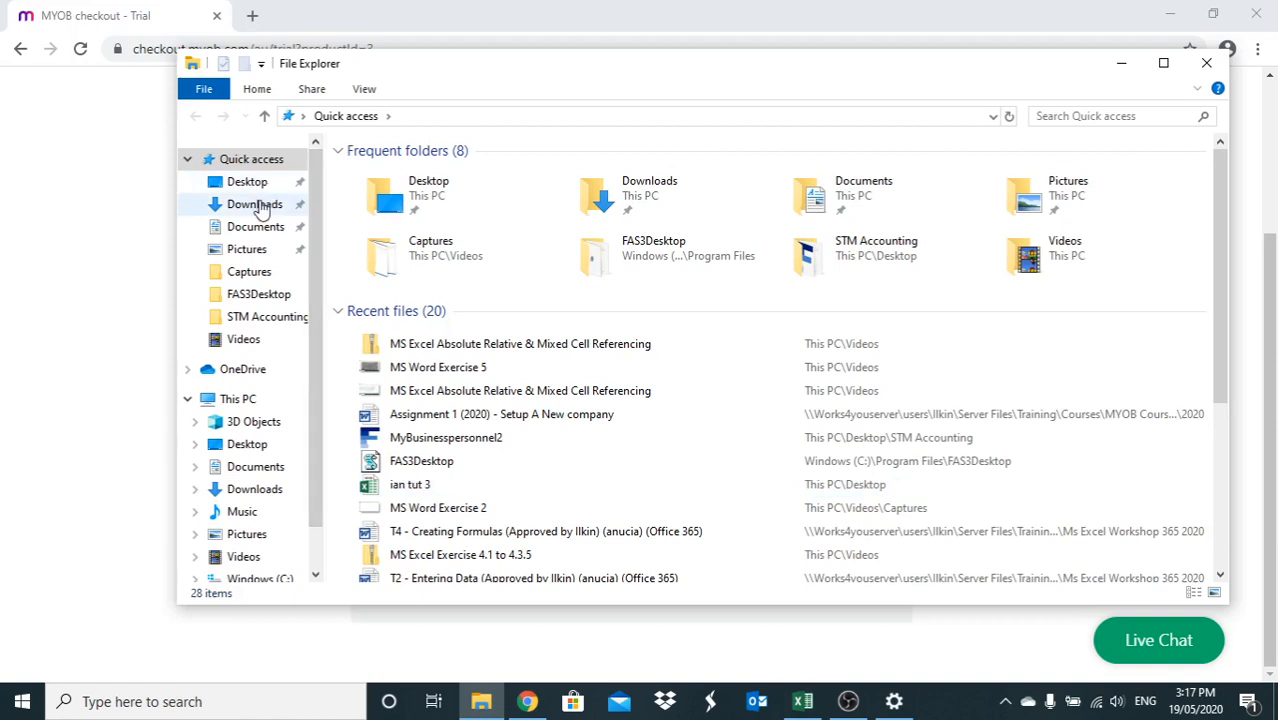
left_click(256, 205)
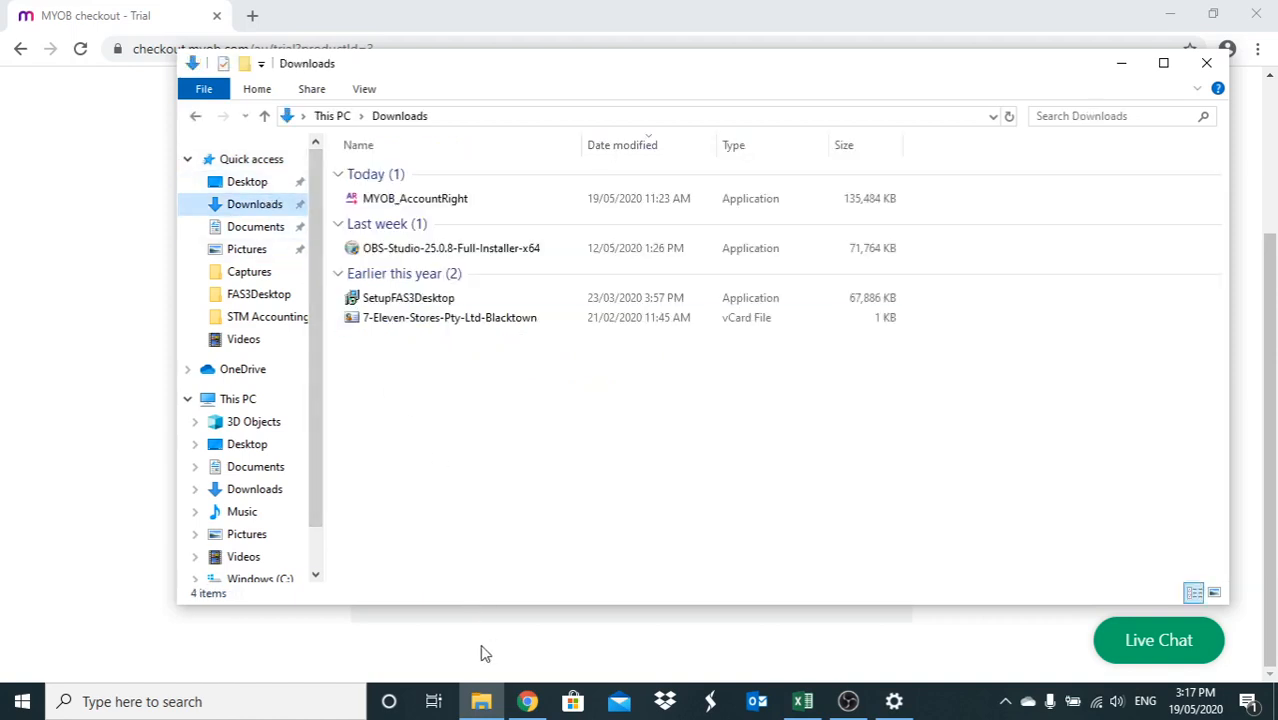
mouse_move(482, 705)
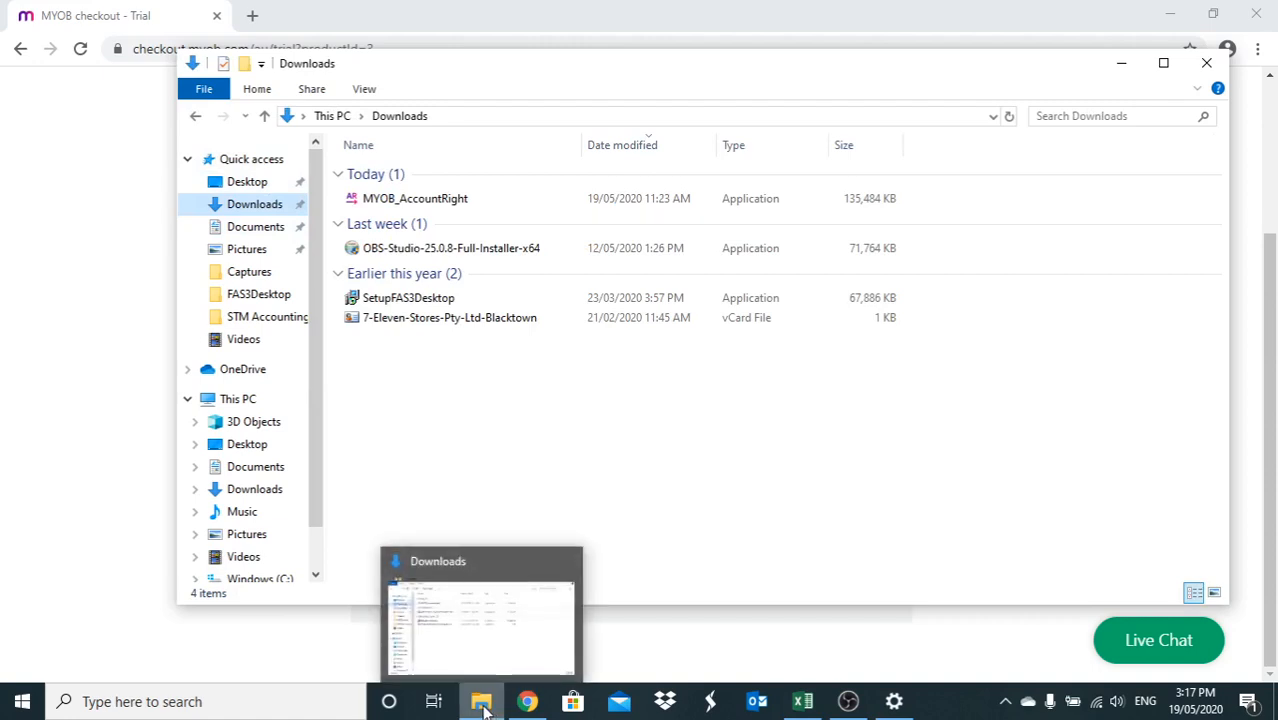
left_click(482, 705)
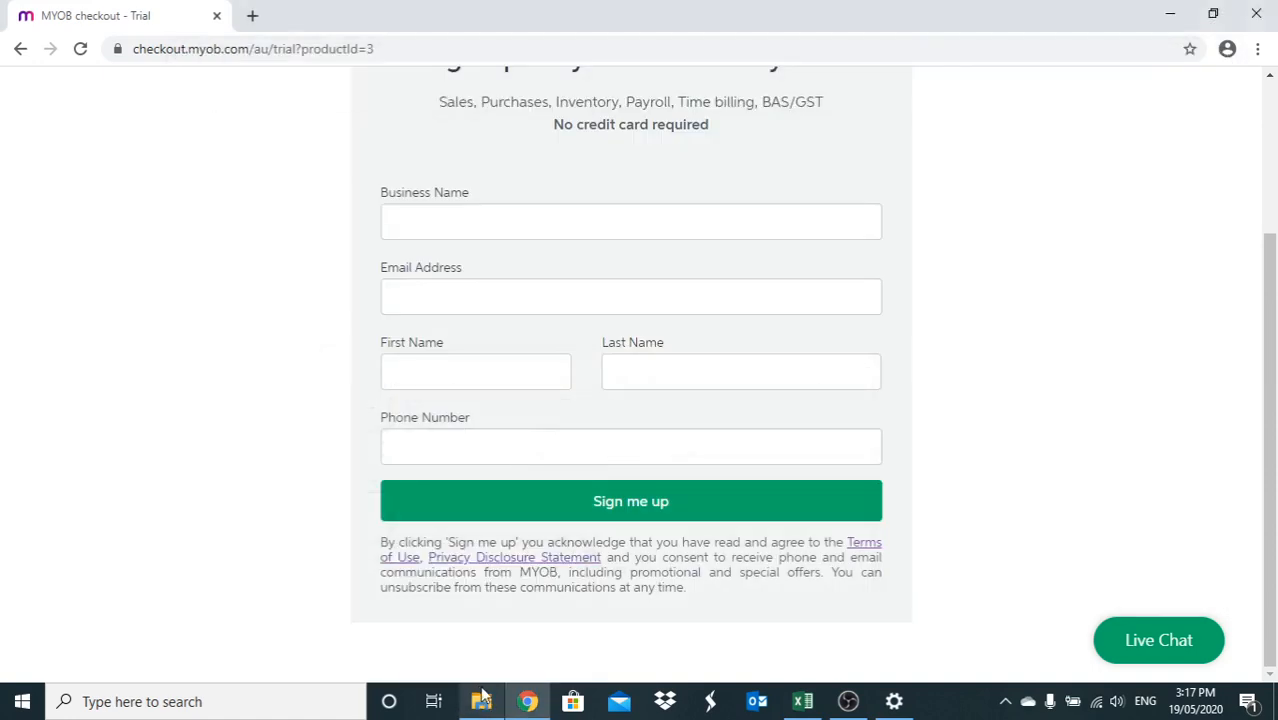
left_click(482, 700)
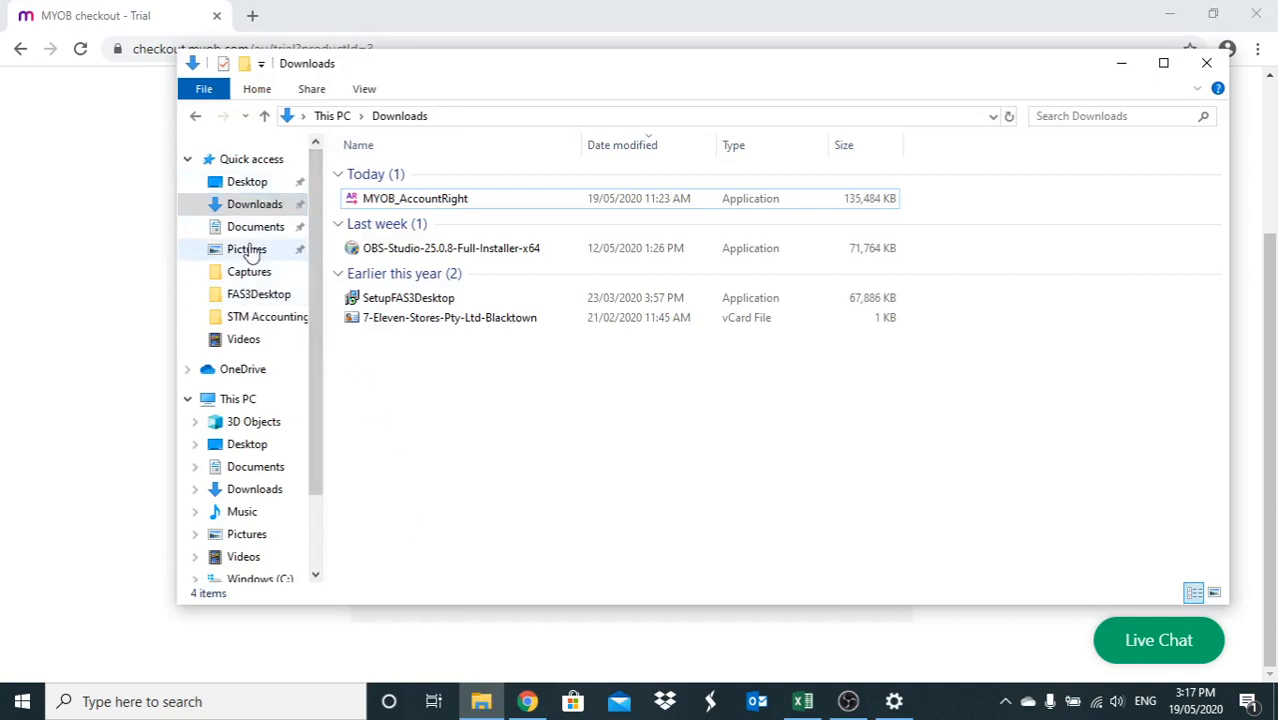
left_click(250, 205)
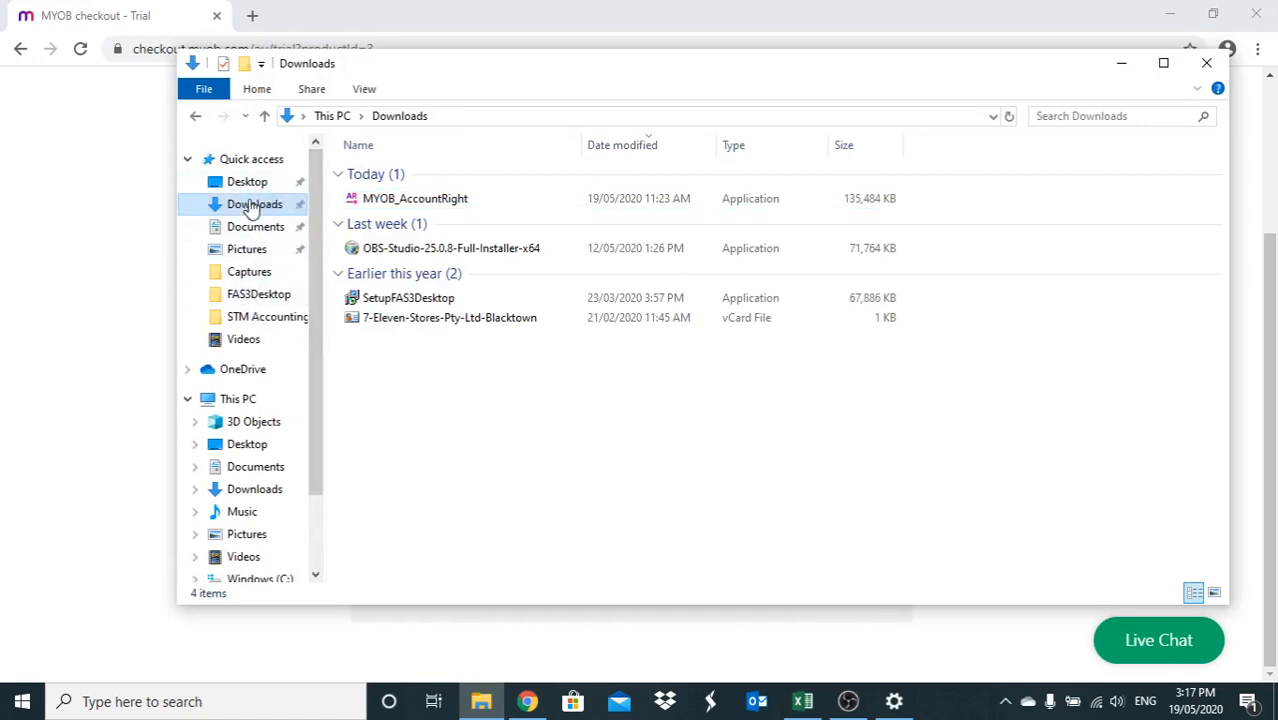
Step: Run the MYOB_AccountRight installer, accept the licence agreement and terms of use, and start the installation
double_click(418, 203)
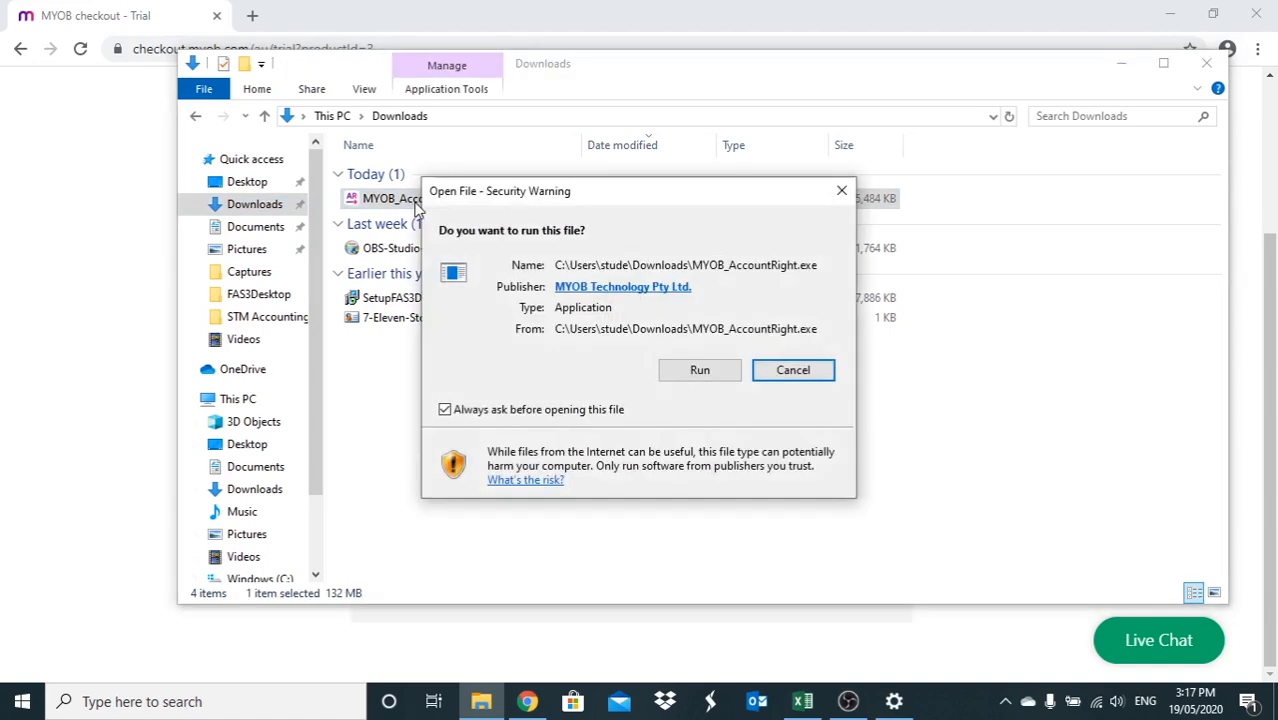
left_click(684, 369)
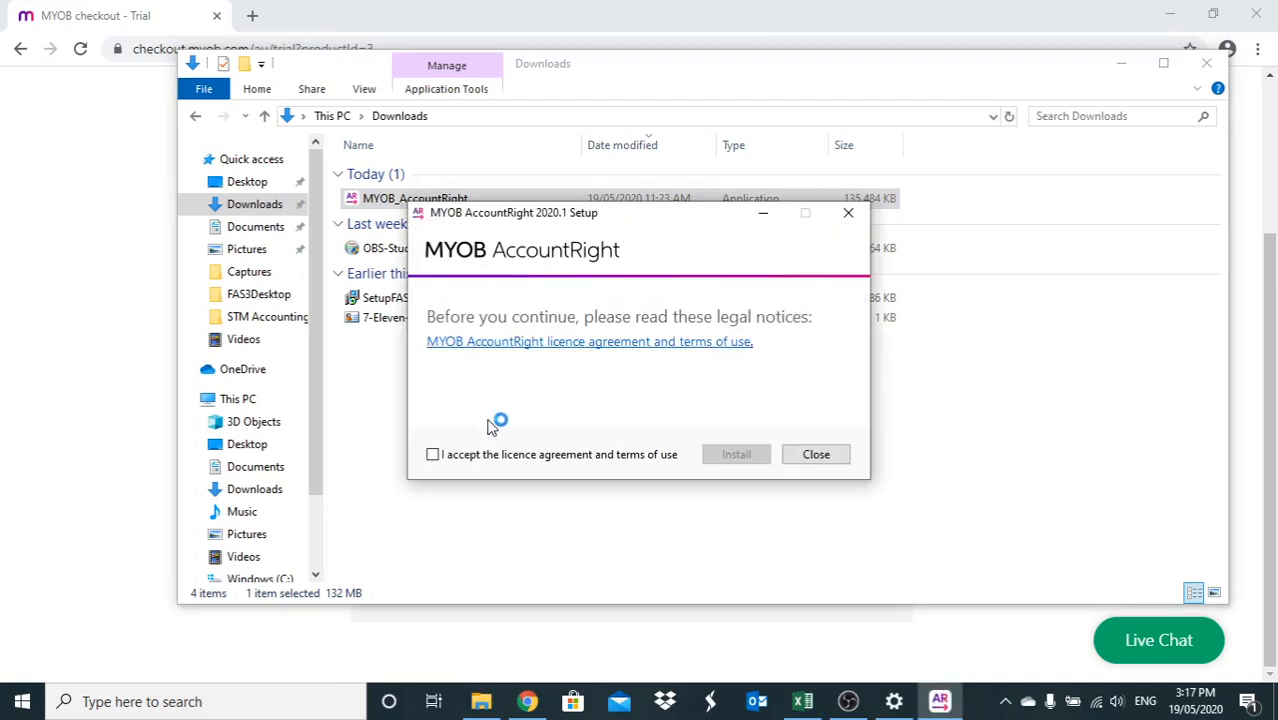
left_click(458, 456)
left_click(731, 457)
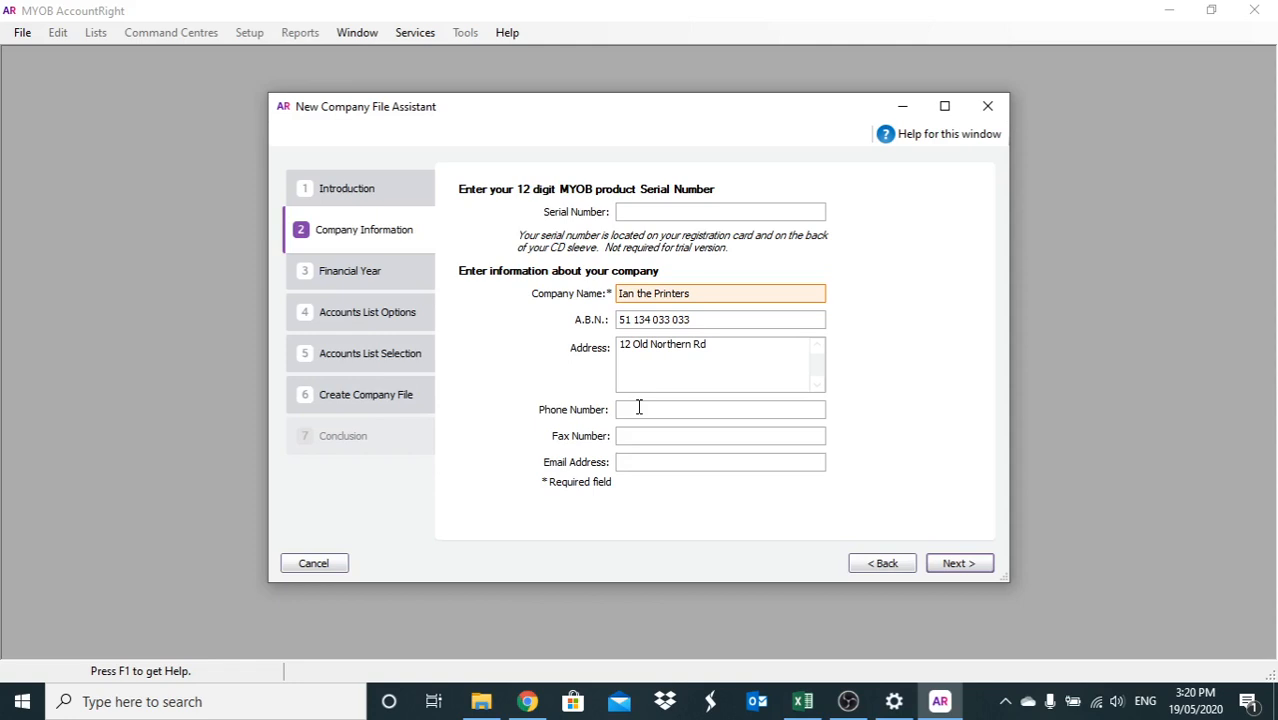
Step: Accept the company information, set the first month for recording transactions to March, and continue to the accounts list options
key("Return")
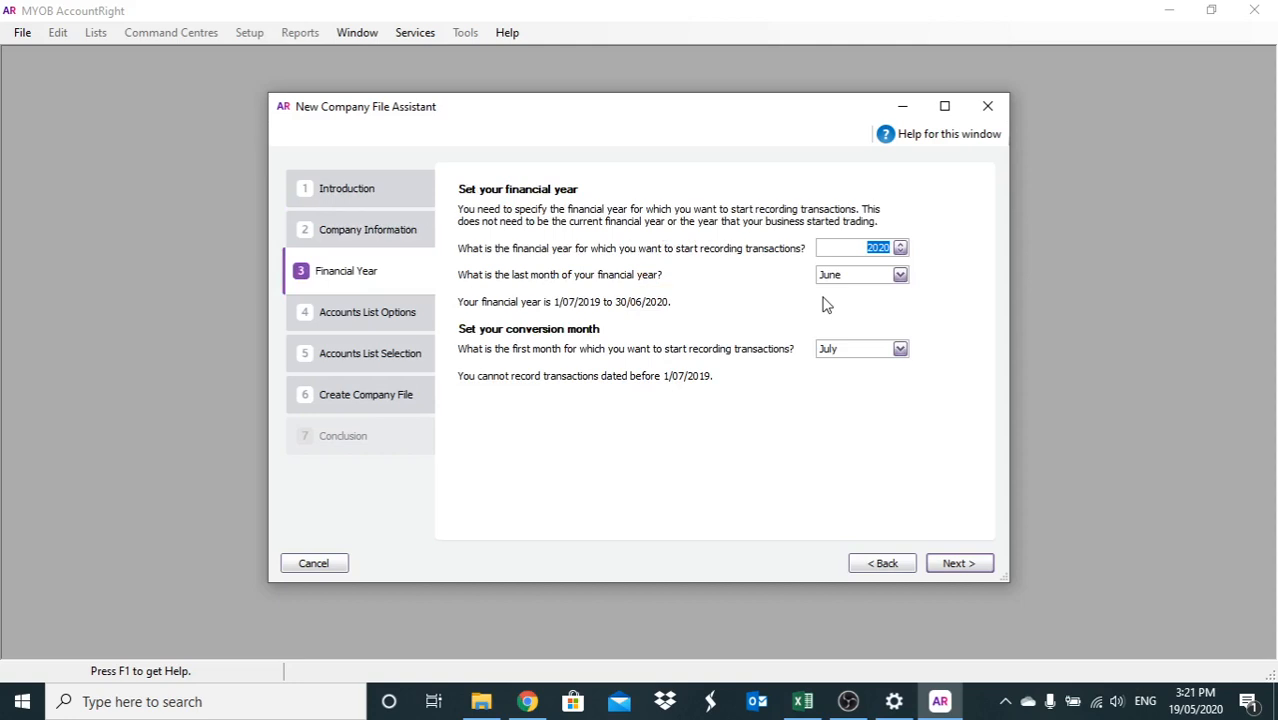
mouse_move(1197, 707)
left_click(900, 350)
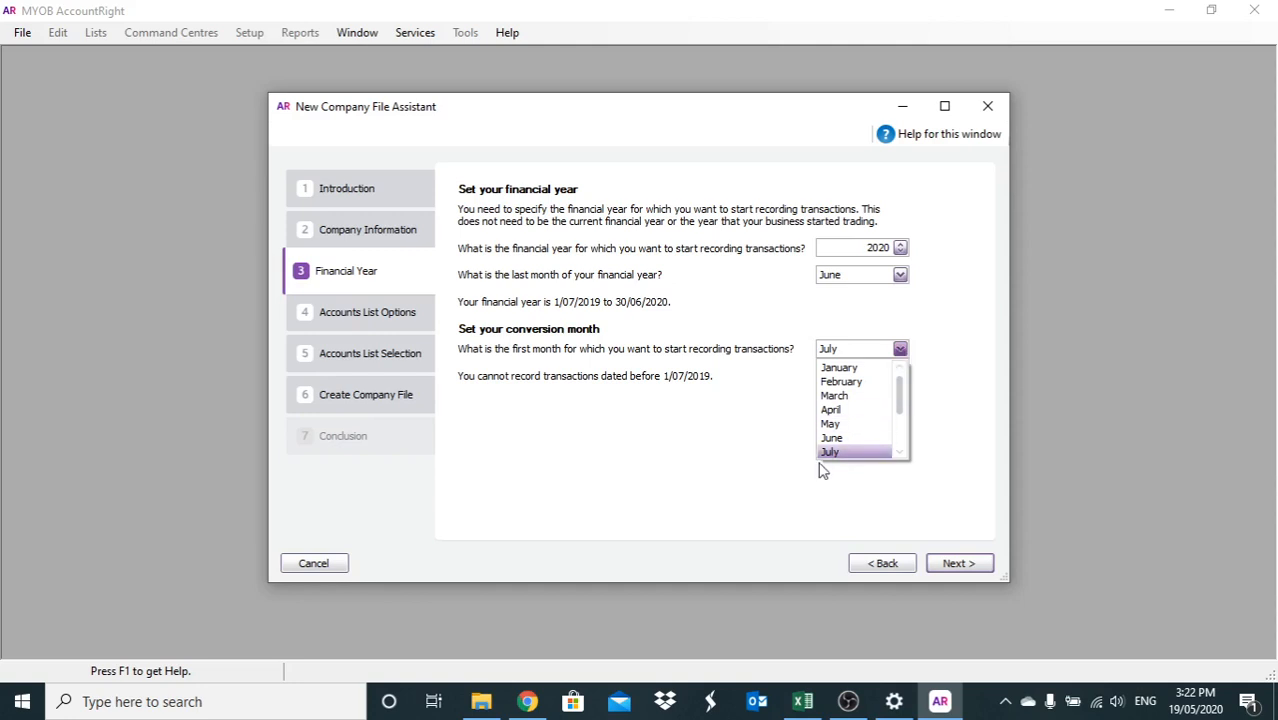
left_click(845, 397)
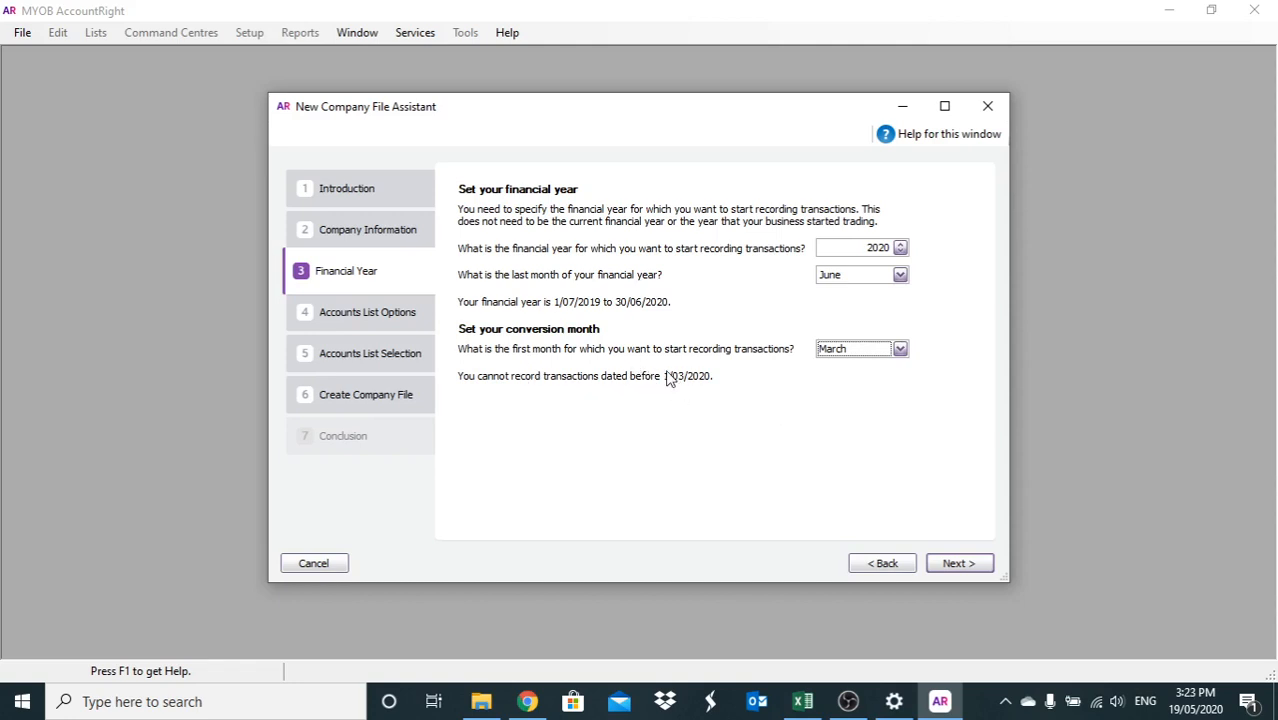
left_click(958, 565)
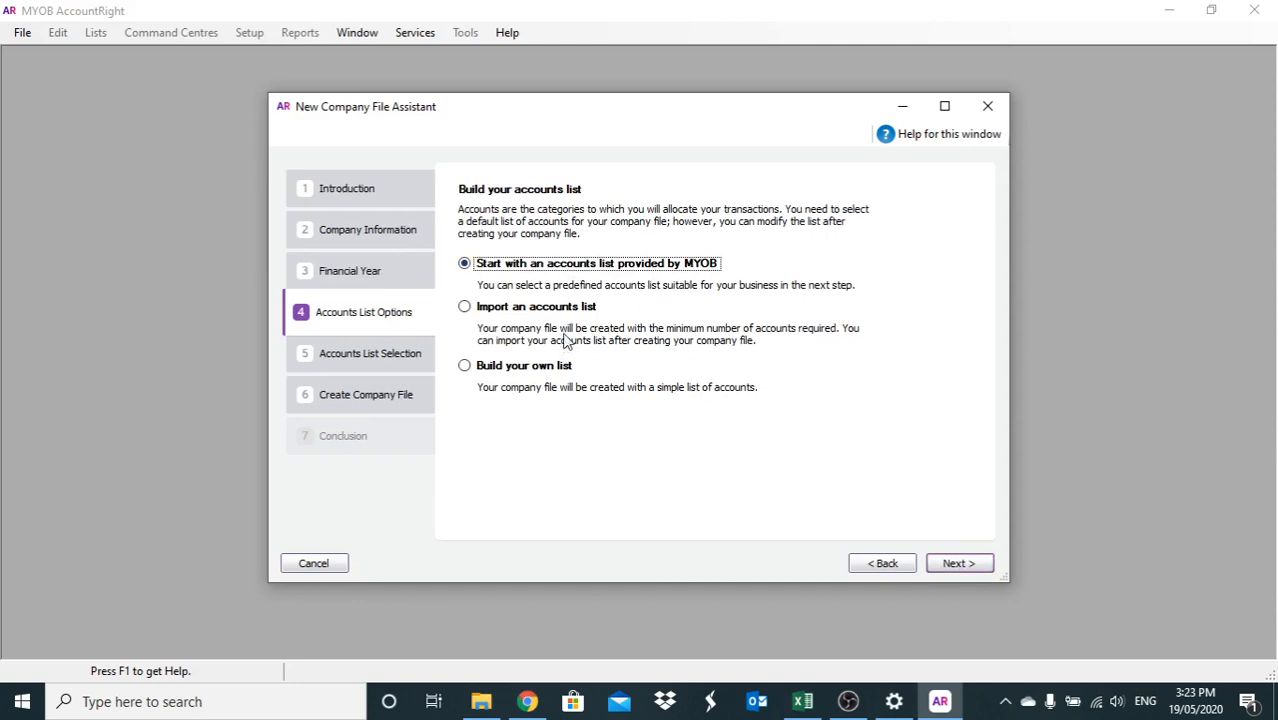
Step: Start with an accounts list provided by MYOB and choose the Service industry list for the new company file
mouse_move(535, 308)
mouse_move(494, 378)
left_click(968, 565)
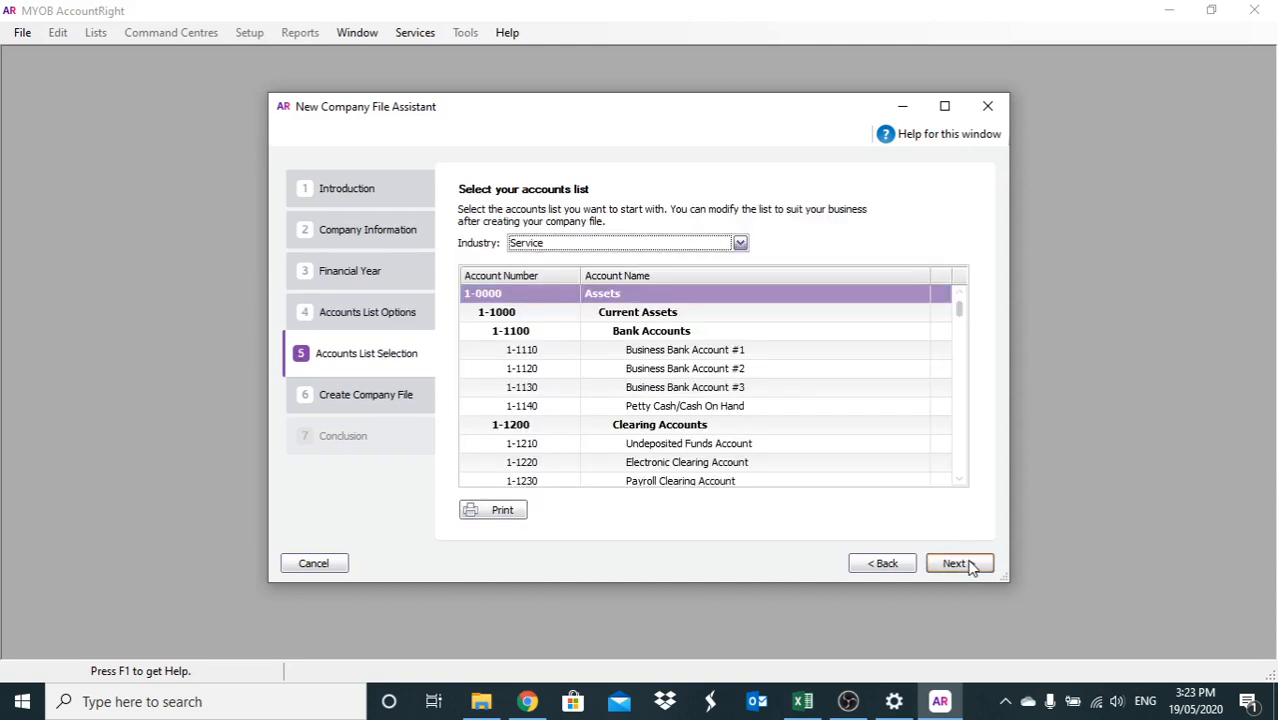
left_click(740, 243)
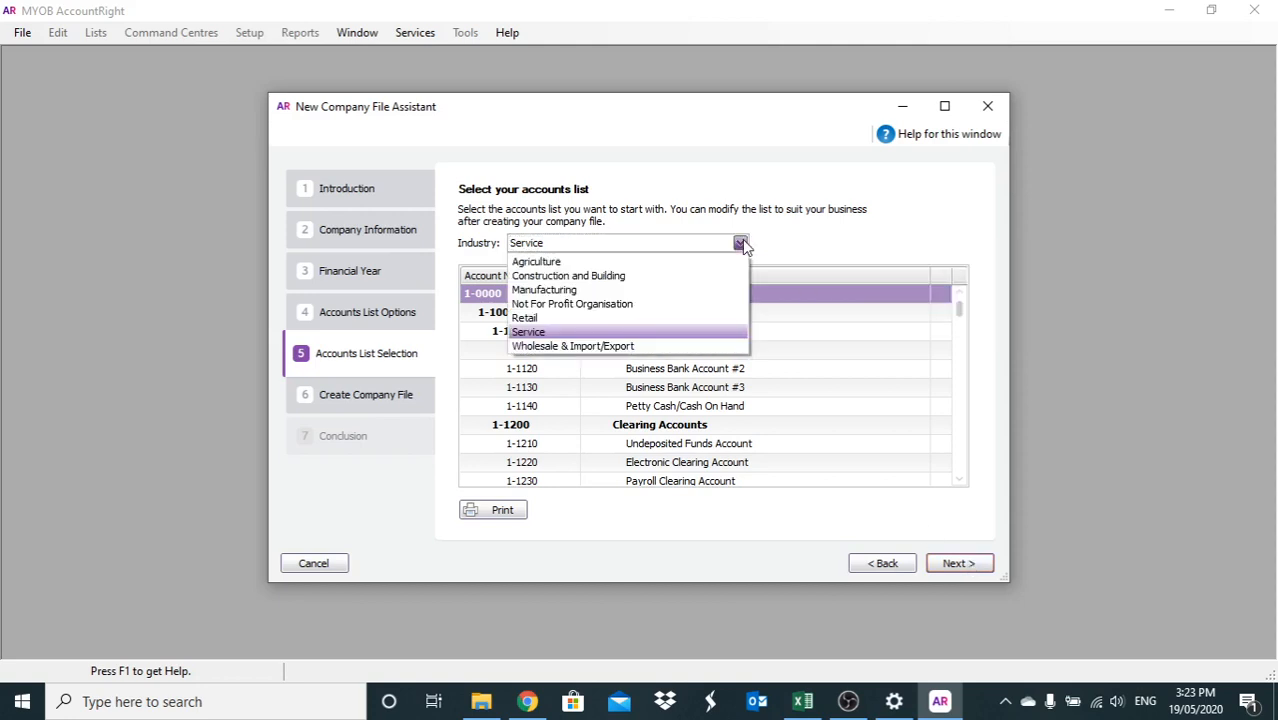
left_click(630, 340)
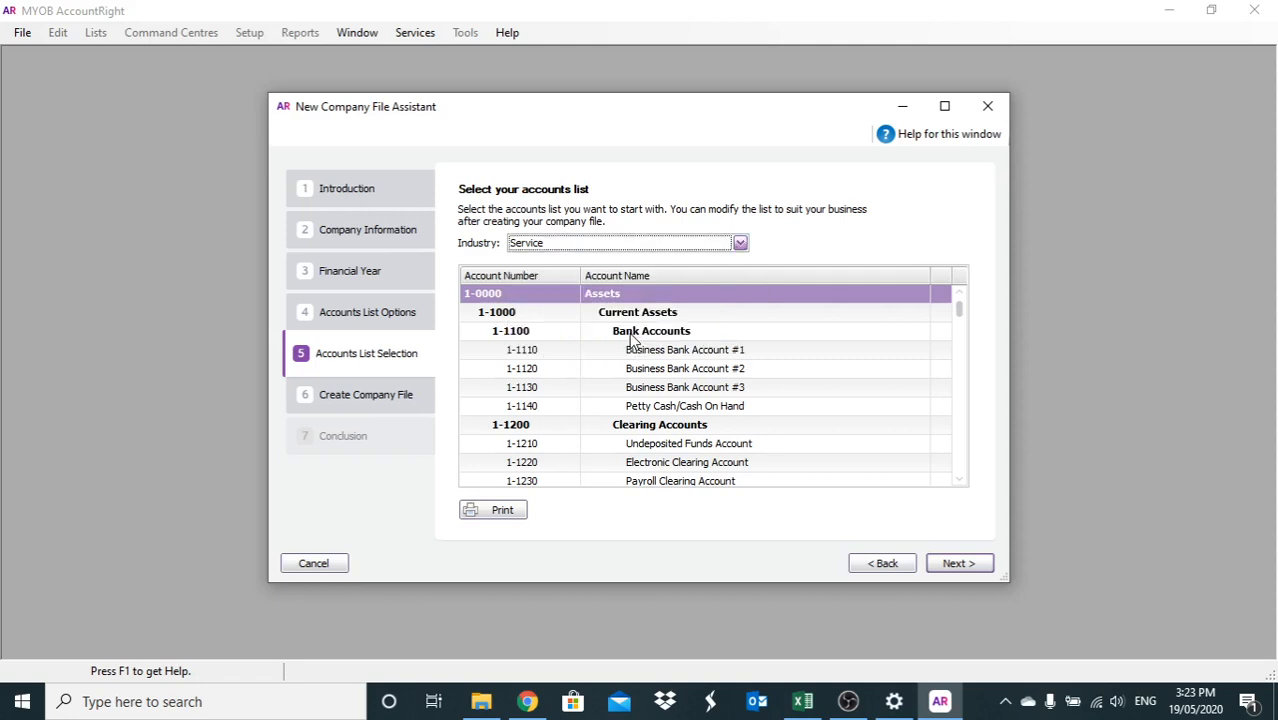
left_click(745, 244)
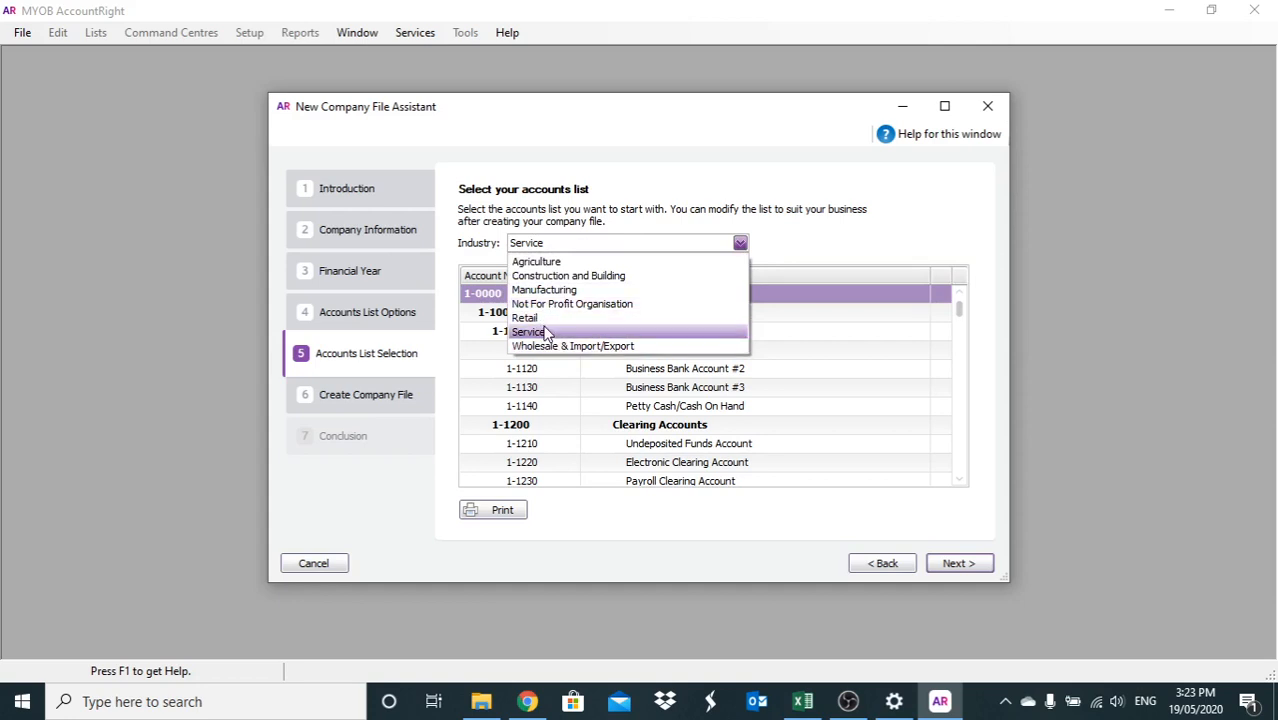
left_click(545, 332)
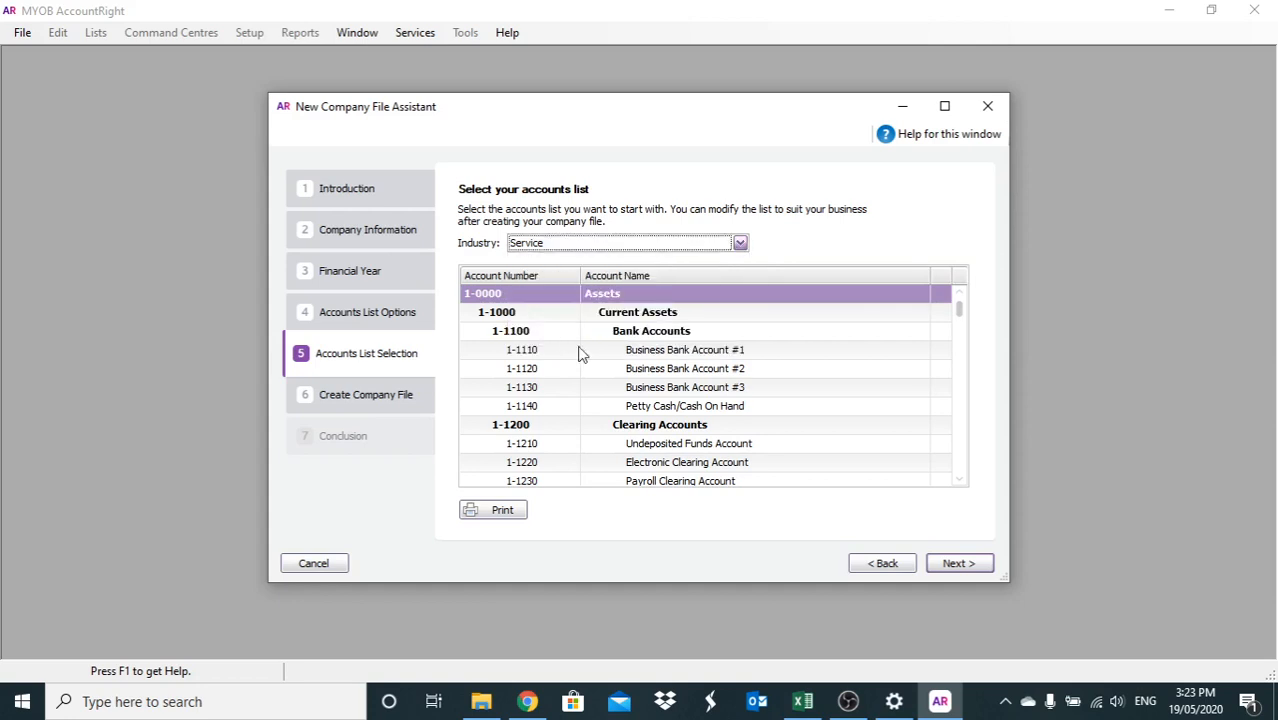
Step: Create the company file Ian the Printers locally in My Library and proceed to the Easy Setup Assistant
left_click(973, 563)
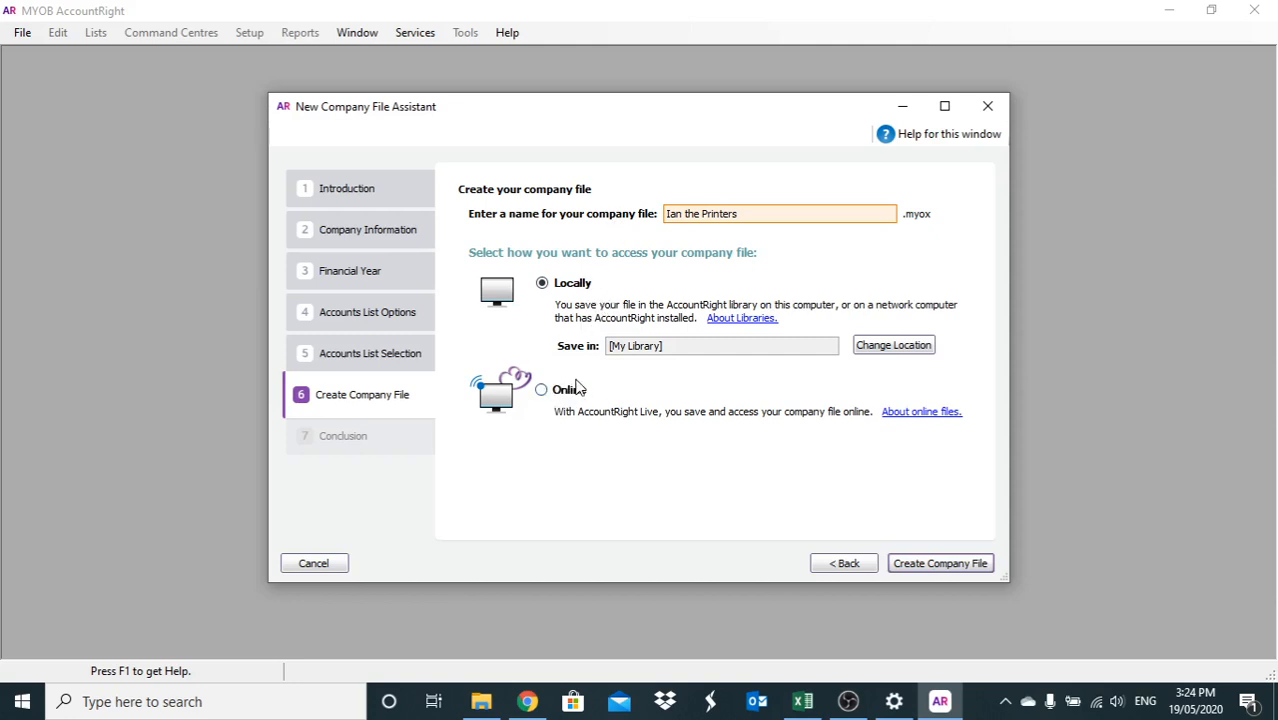
left_click(927, 568)
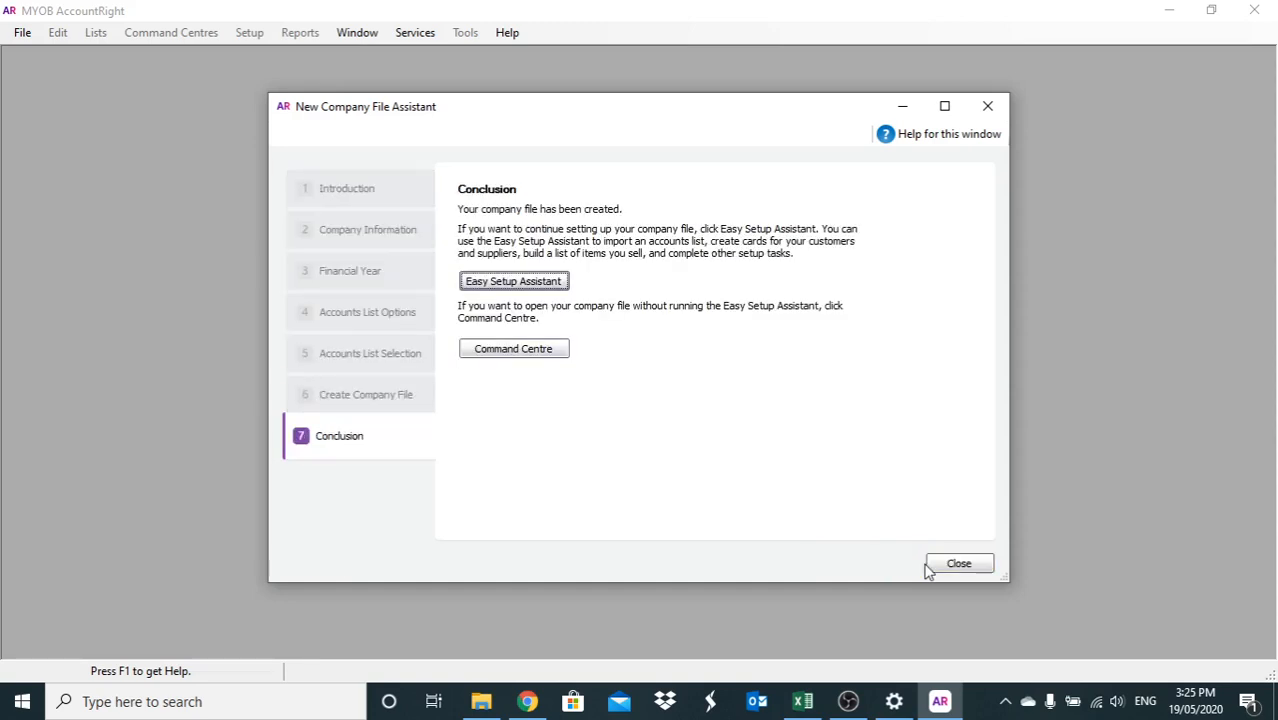
left_click(500, 285)
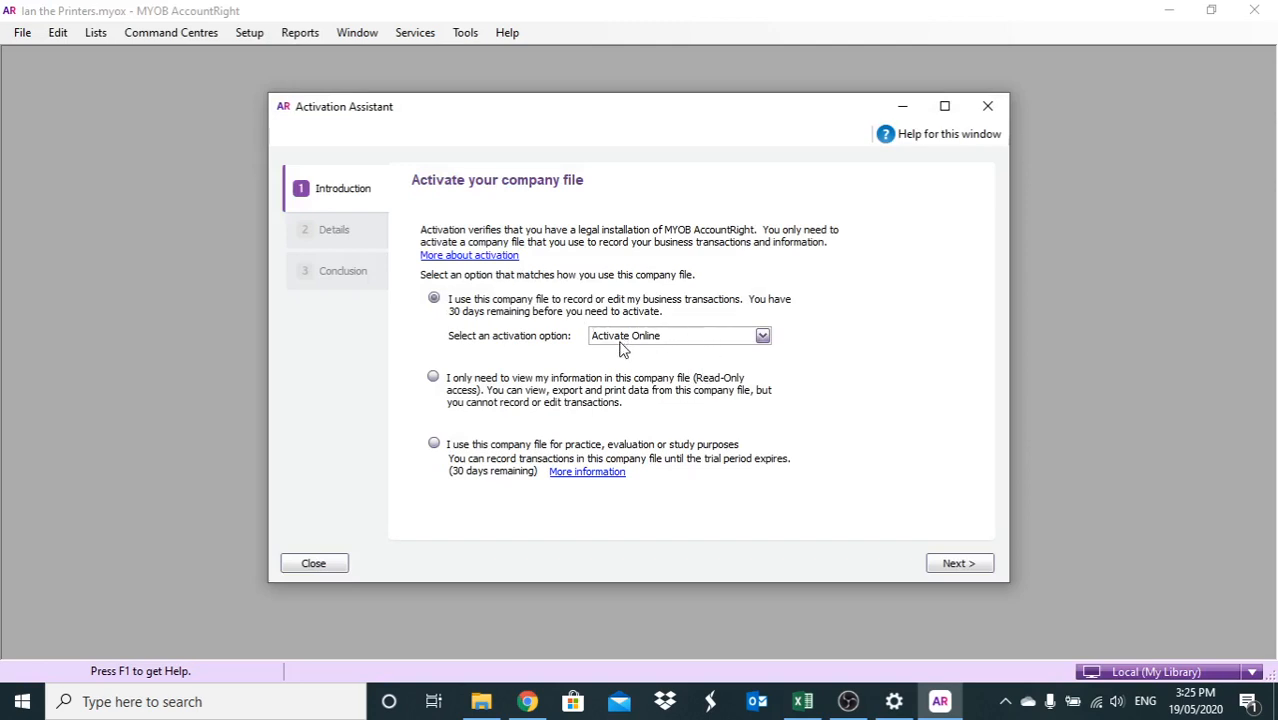
left_click(957, 563)
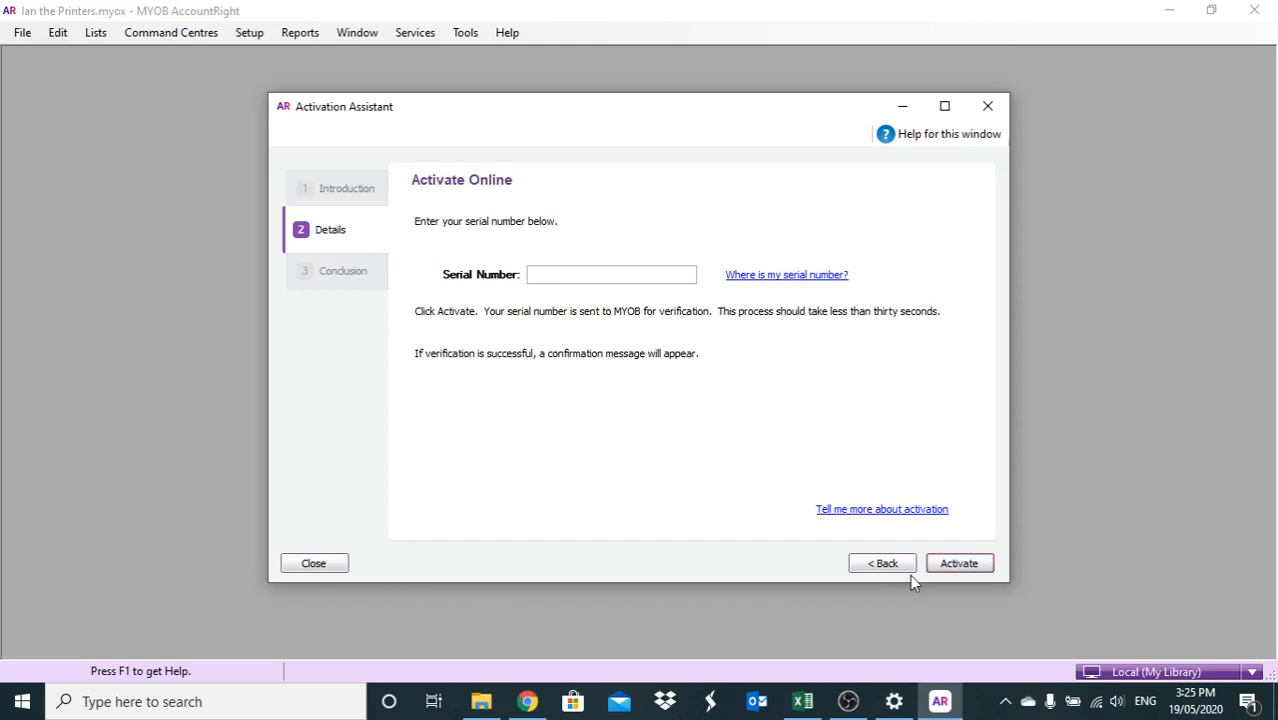
left_click(313, 564)
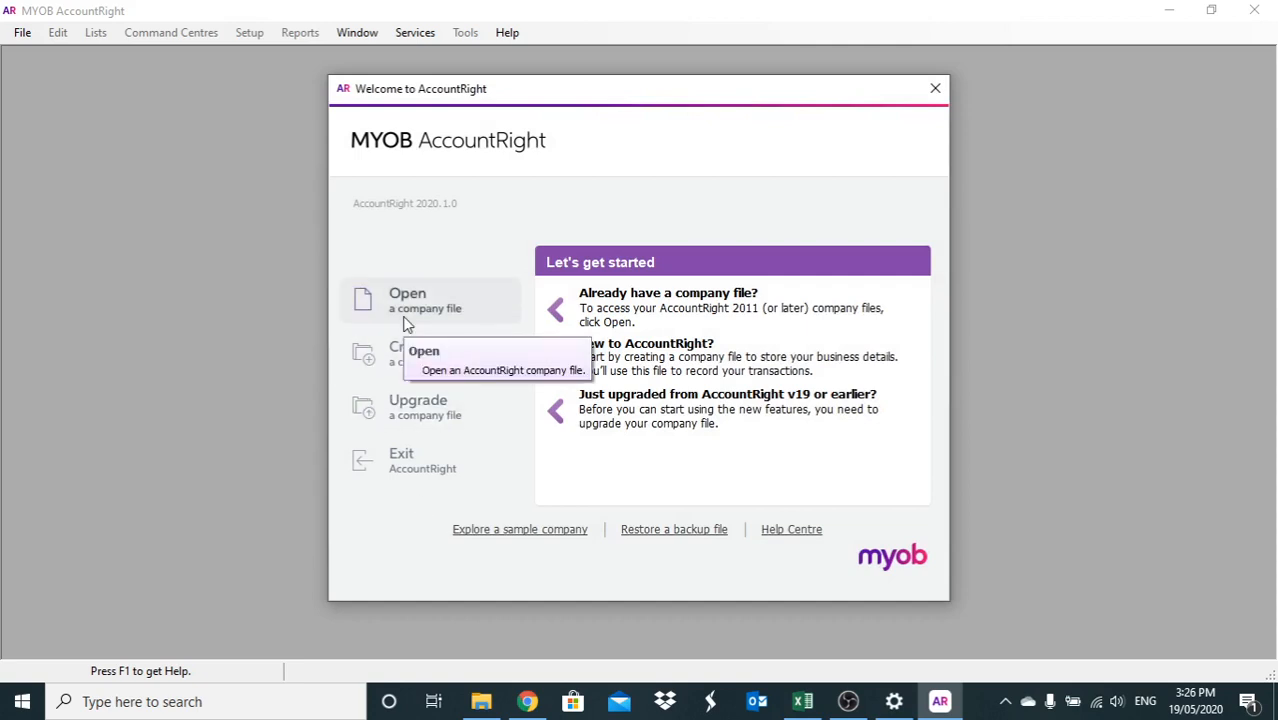
left_click(406, 468)
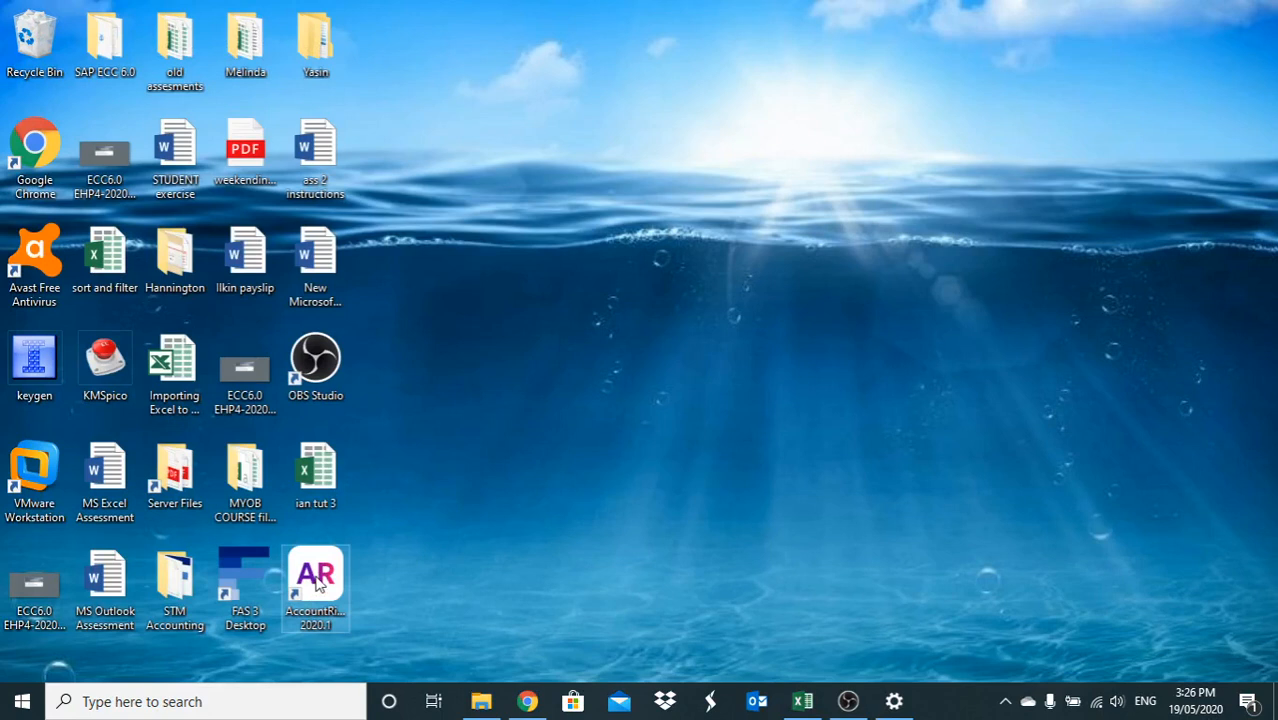
Step: Relaunch AccountRight from the desktop and sign in to the Ian the Printers company file as Administrator
double_click(316, 580)
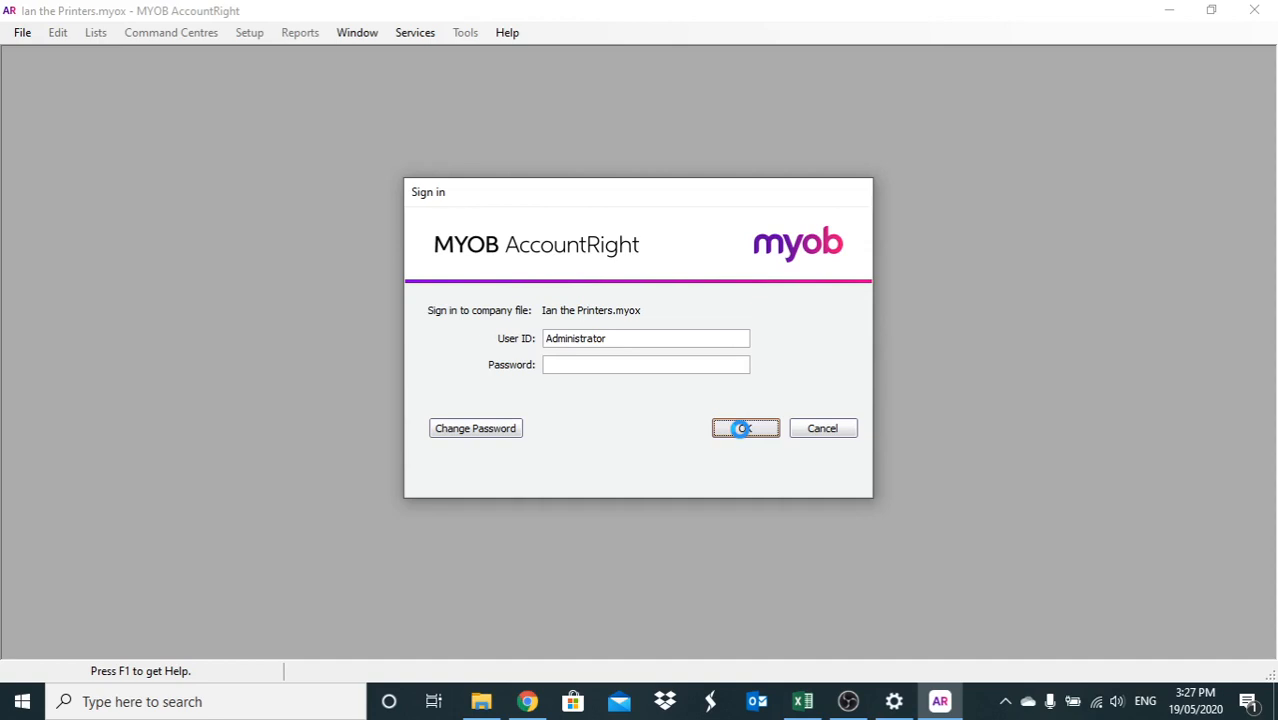
left_click(742, 428)
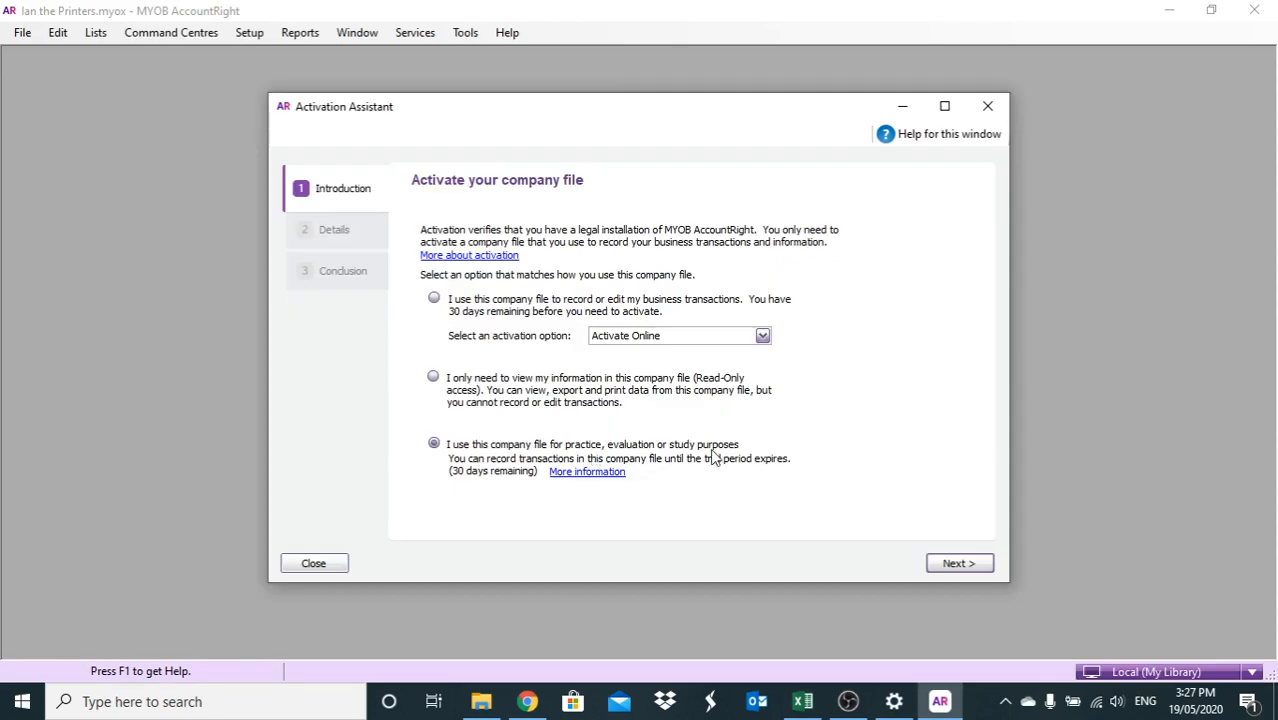